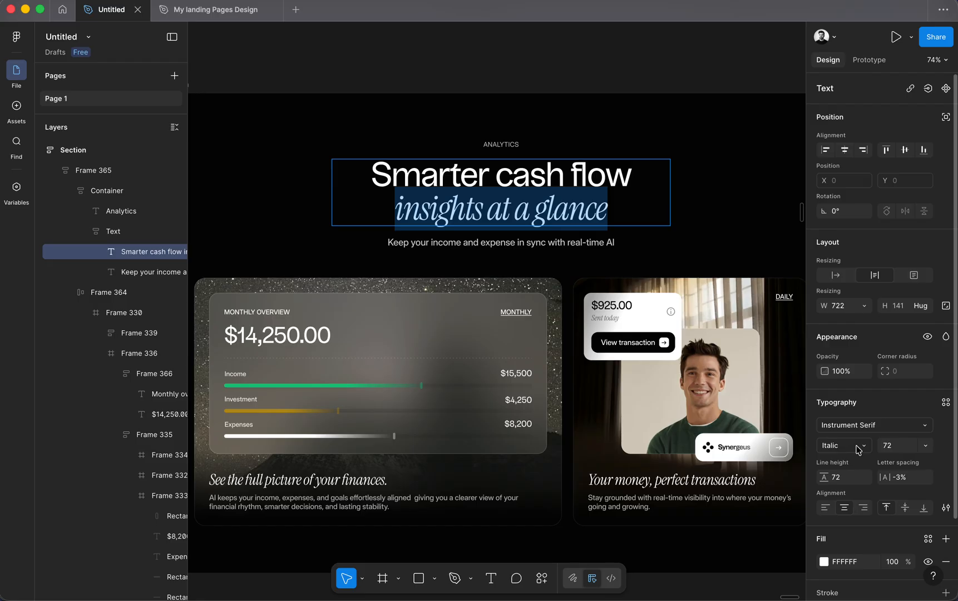
Examine the typography of the heading's italic second line and of the subtitle beneath it
{"action": "left_click", "coordinate": [845, 451]}
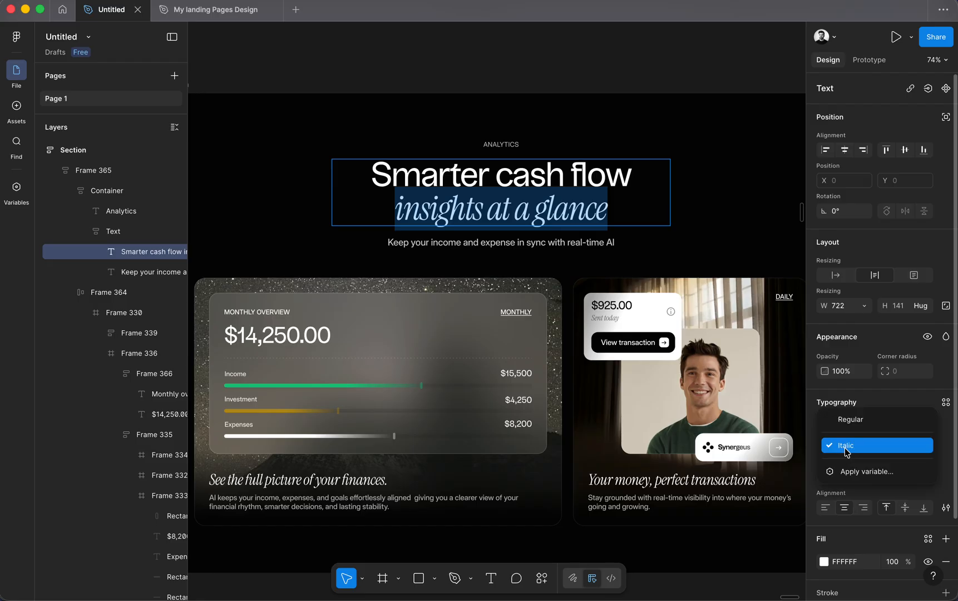
{"action": "left_click", "coordinate": [847, 452]}
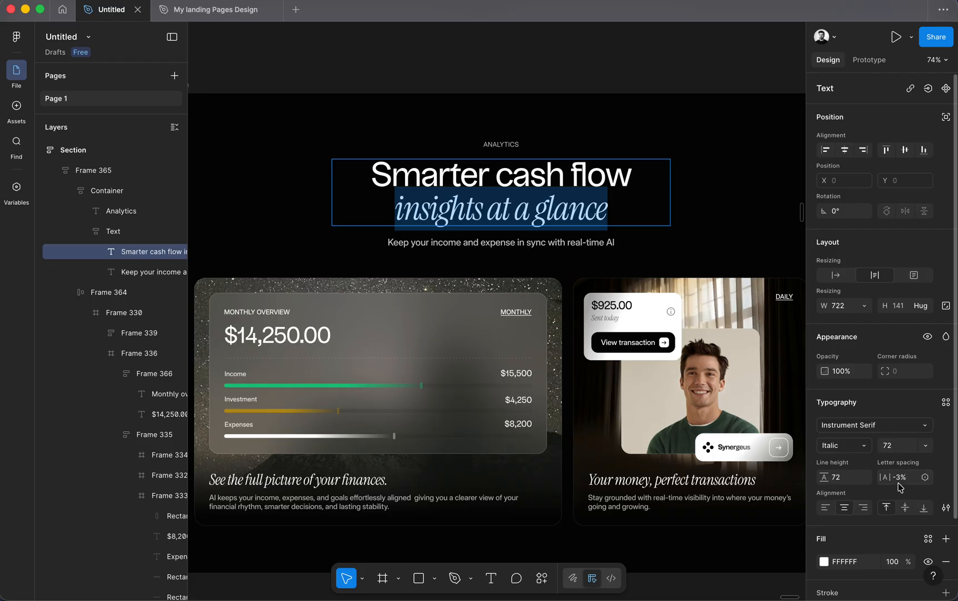
{"action": "scroll", "coordinate": [708, 214], "scroll_direction": "left", "scroll_amount": 3}
{"action": "scroll", "coordinate": [708, 214], "scroll_direction": "down", "scroll_amount": 2}
{"action": "scroll", "coordinate": [595, 192], "scroll_direction": "right", "scroll_amount": 2}
{"action": "scroll", "coordinate": [594, 192], "scroll_direction": "up", "scroll_amount": 2}
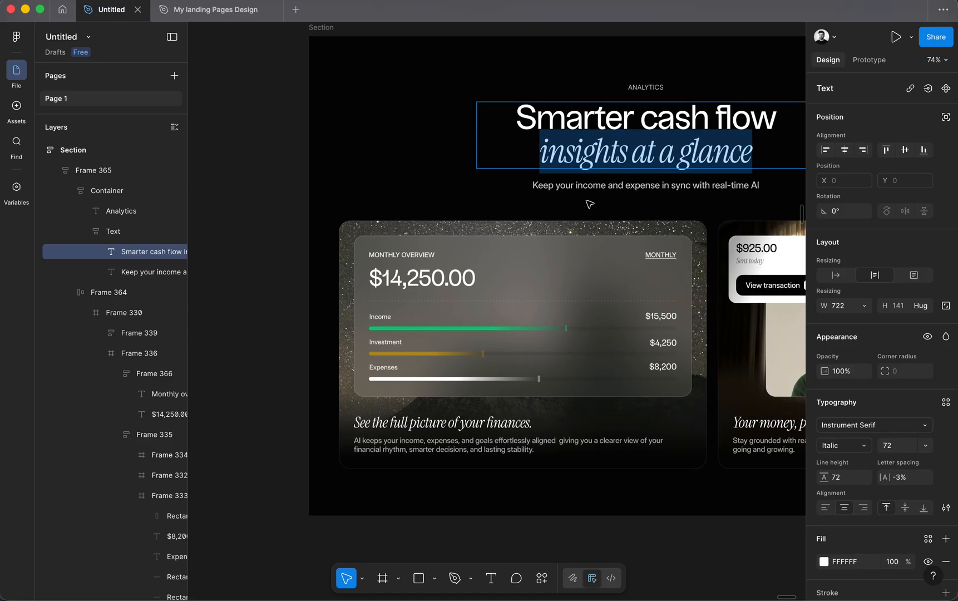
{"action": "key", "text": "Escape"}
{"action": "left_click", "coordinate": [554, 240], "text": "super"}
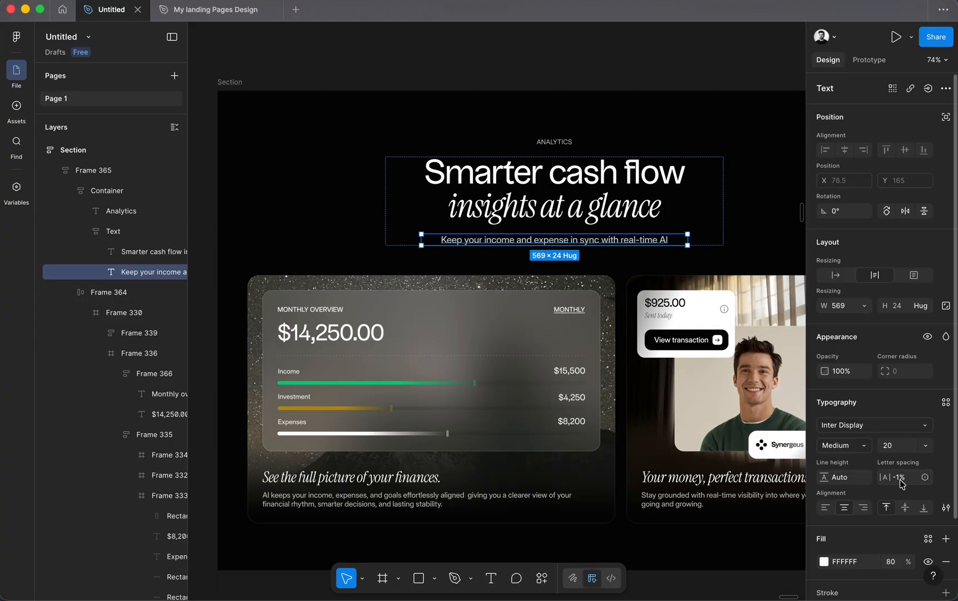
{"action": "left_click", "coordinate": [524, 62]}
{"action": "key", "text": "shift+1"}
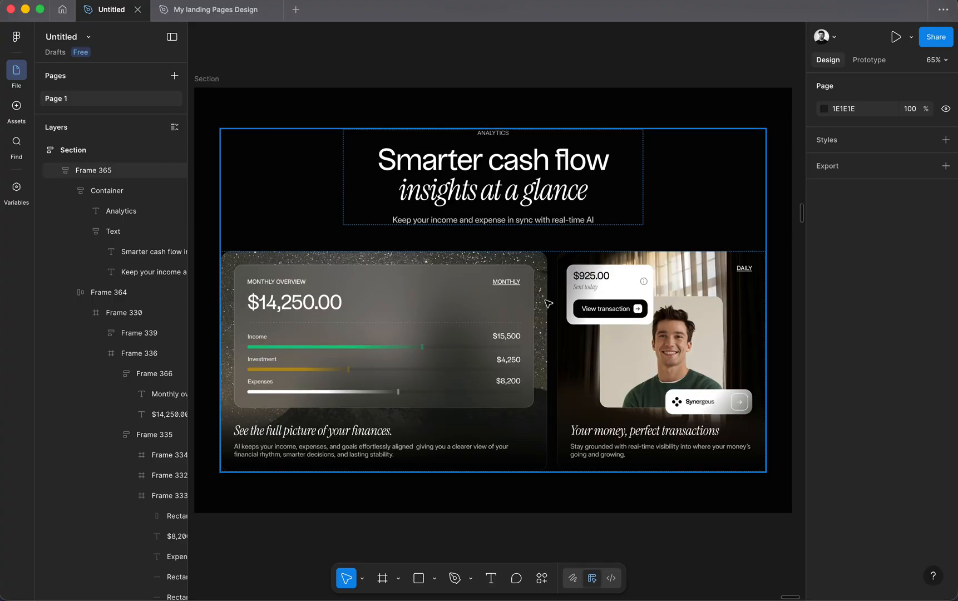
Check the text settings and spacing of the Analytics label, the heading, the subtitle and the card row
{"action": "double_click", "coordinate": [455, 152]}
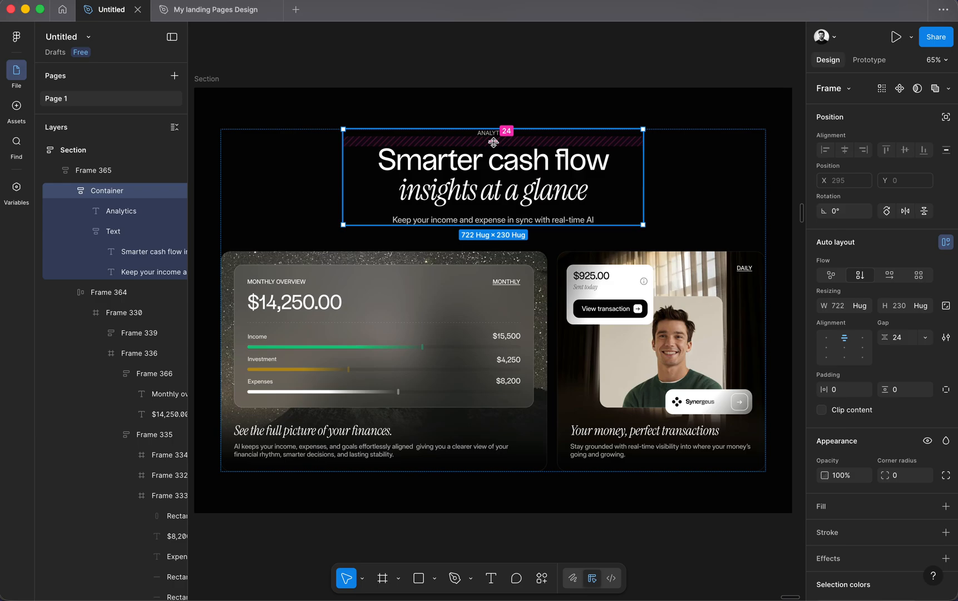
{"action": "left_click", "coordinate": [501, 165], "text": "super"}
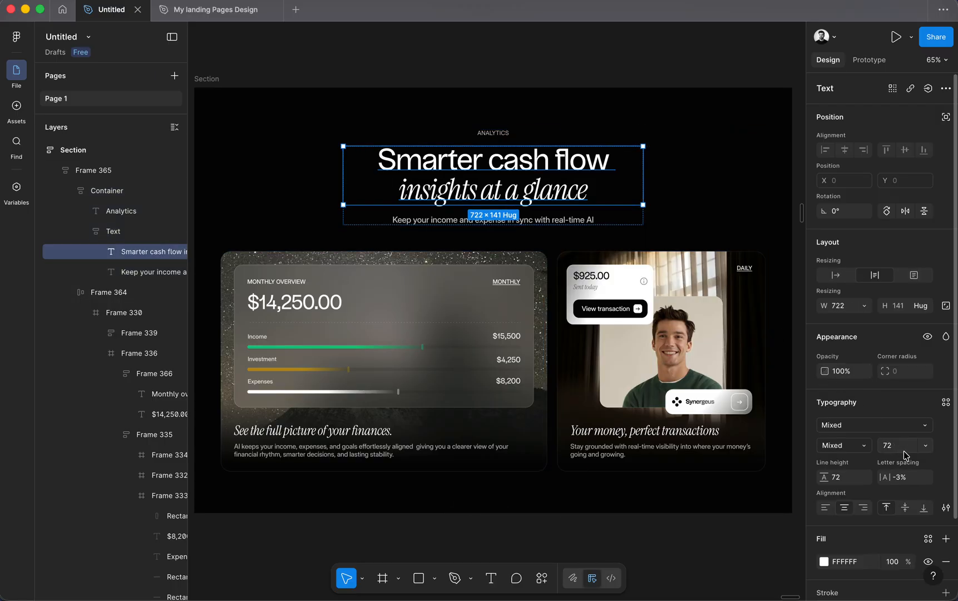
{"action": "left_click", "coordinate": [493, 133], "text": "super"}
{"action": "key", "text": "alt"}
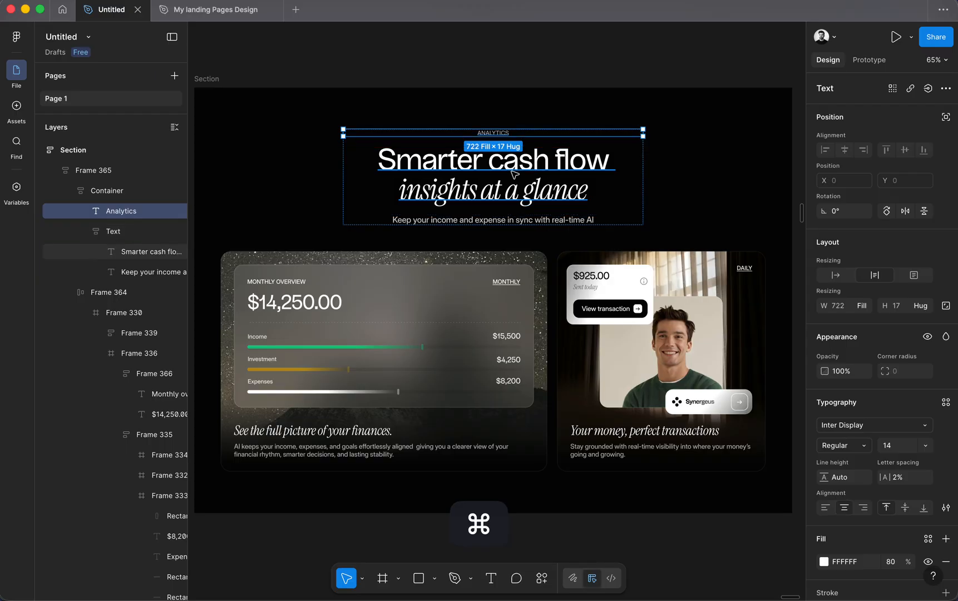
{"action": "left_click", "coordinate": [504, 163], "text": "super"}
{"action": "key", "text": "alt"}
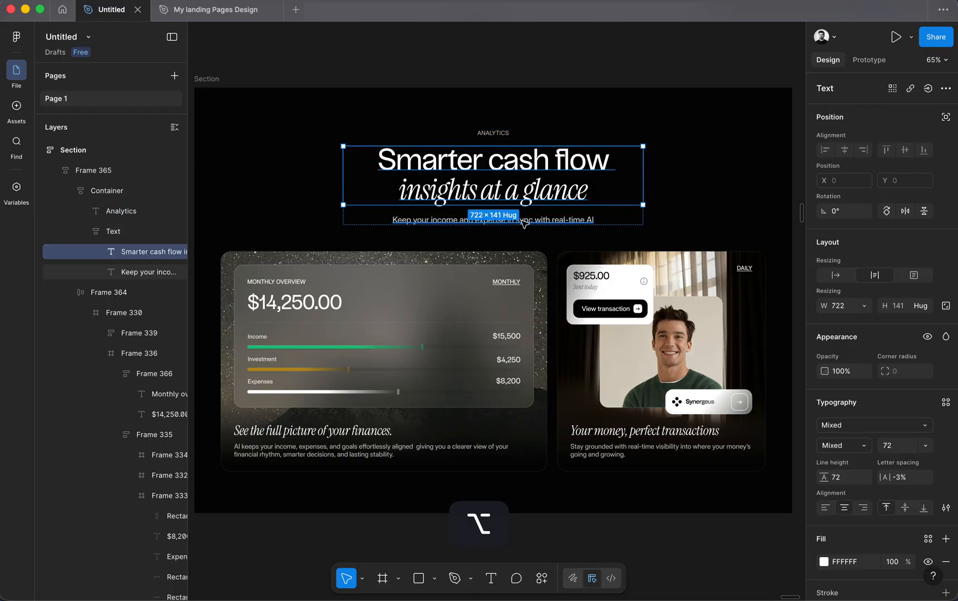
{"action": "left_click", "coordinate": [524, 221]}
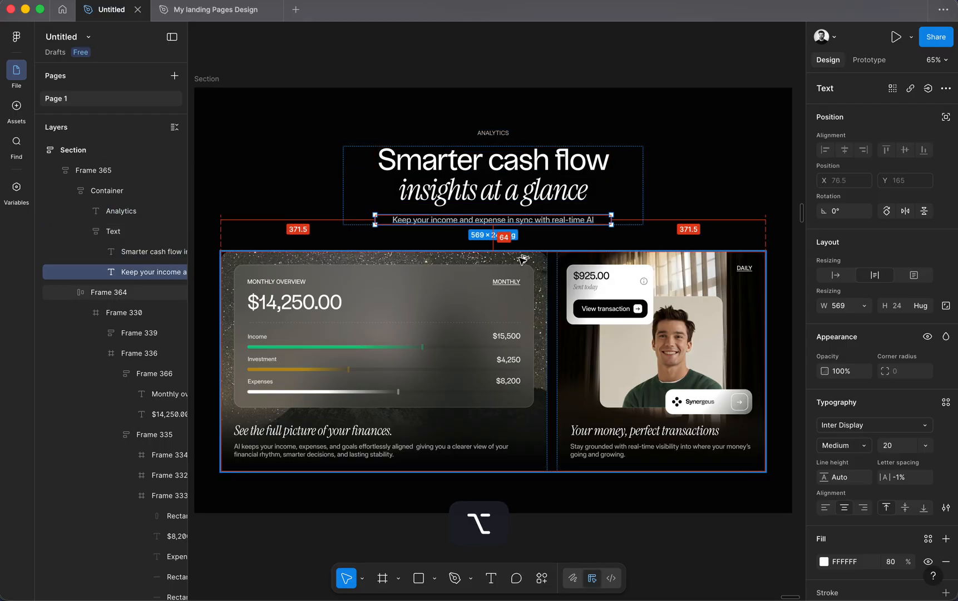
{"action": "left_click", "coordinate": [519, 68]}
{"action": "scroll", "coordinate": [519, 69], "scroll_direction": "down", "scroll_amount": 1}
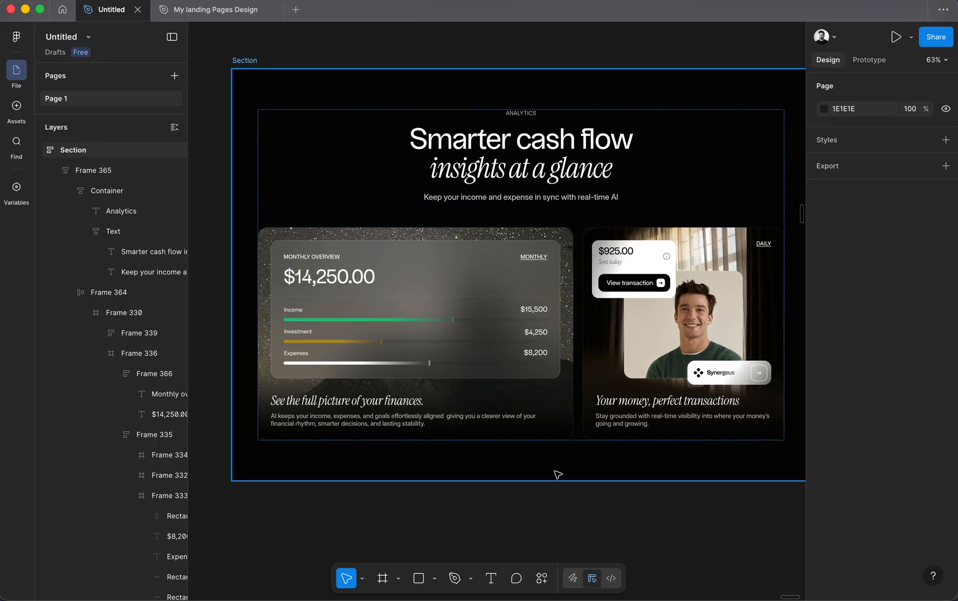
Set the stroke opacity of the Monthly Overview card's outer frame to 8%
{"action": "left_click", "coordinate": [567, 383], "text": "super"}
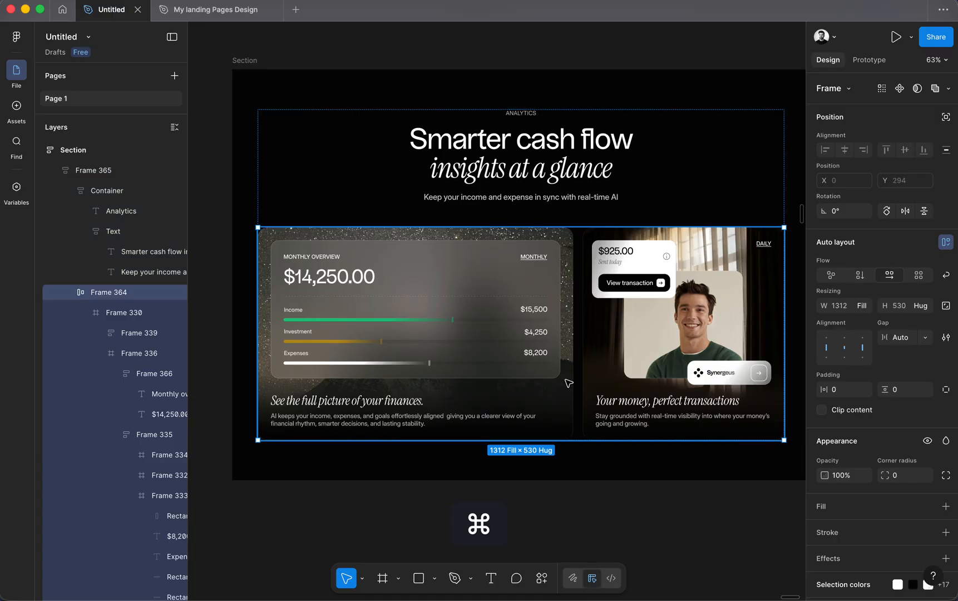
{"action": "double_click", "coordinate": [552, 353]}
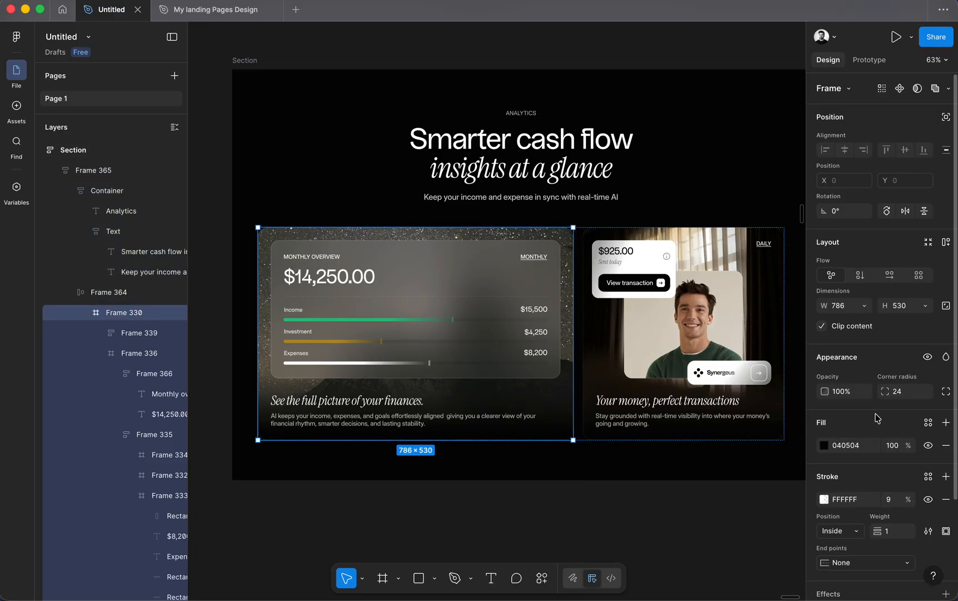
{"action": "scroll", "coordinate": [856, 493], "scroll_direction": "down", "scroll_amount": 3}
{"action": "left_click", "coordinate": [896, 414]}
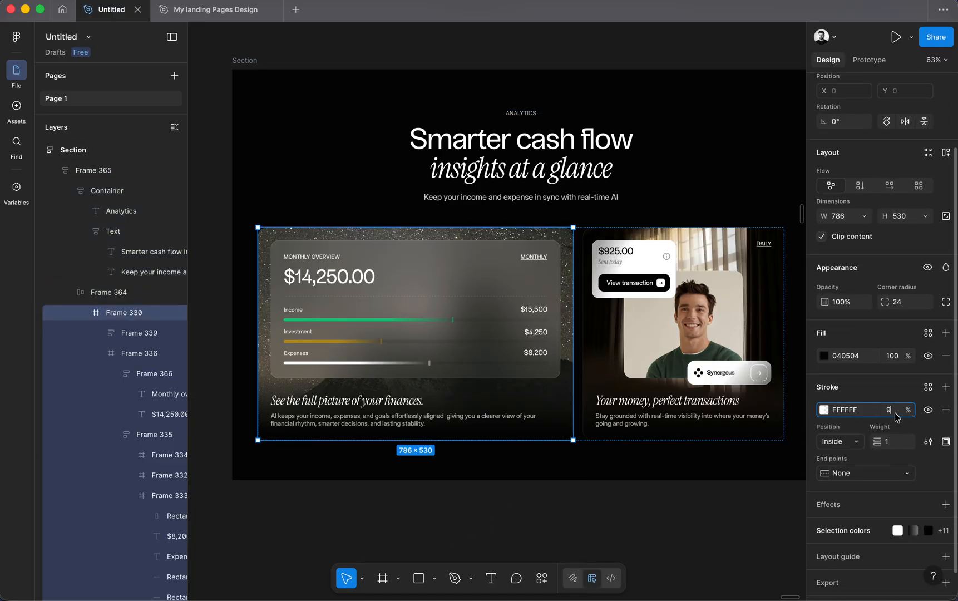
{"action": "key", "text": "Down"}
{"action": "left_click", "coordinate": [634, 510]}
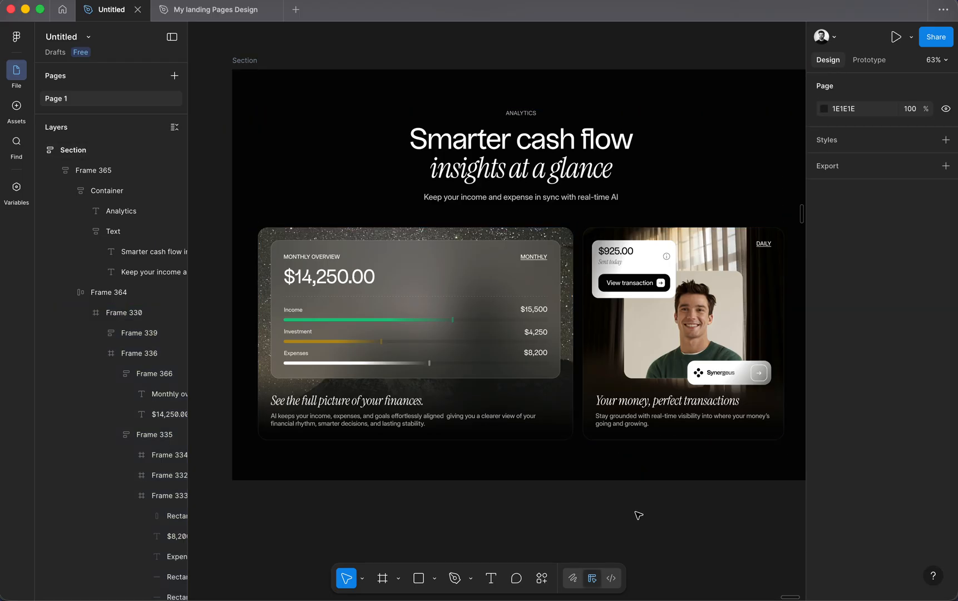
Examine the Monthly Overview card frame's dimensions, corner radius, fill and stroke settings
{"action": "double_click", "coordinate": [563, 427]}
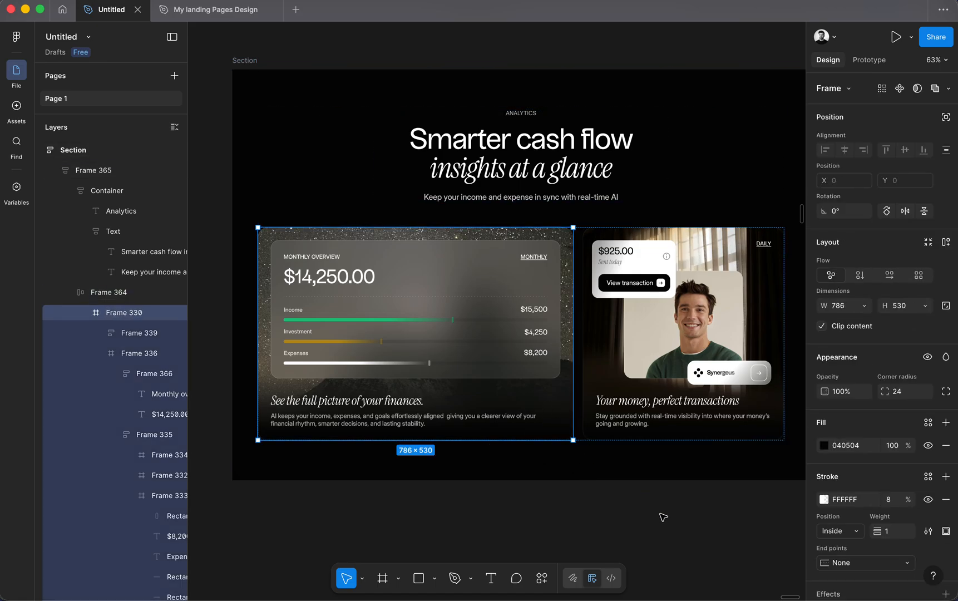
{"action": "left_click", "coordinate": [599, 507]}
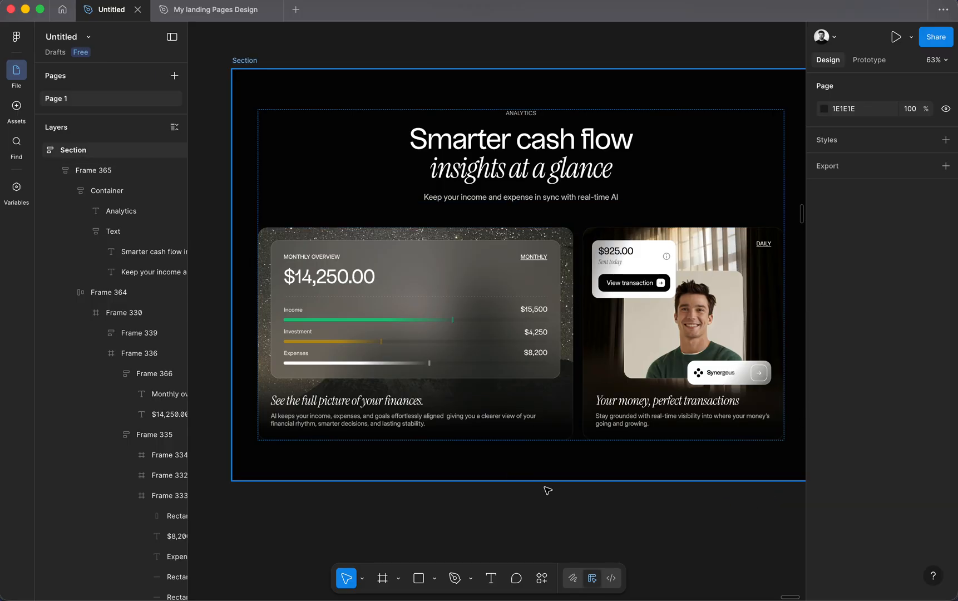
{"action": "double_click", "coordinate": [550, 422]}
{"action": "left_click", "coordinate": [550, 386]}
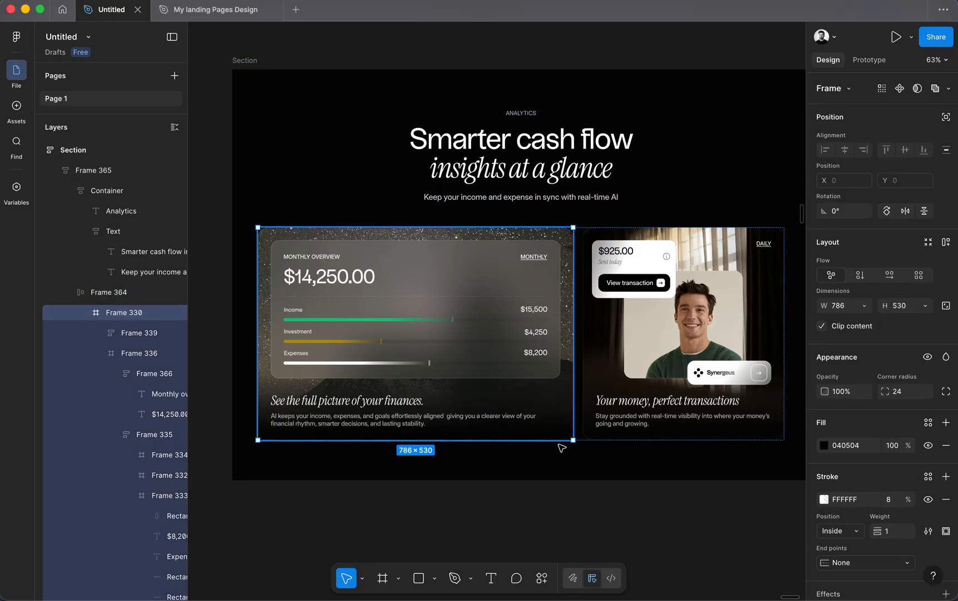
{"action": "scroll", "coordinate": [914, 506], "scroll_direction": "down", "scroll_amount": 2}
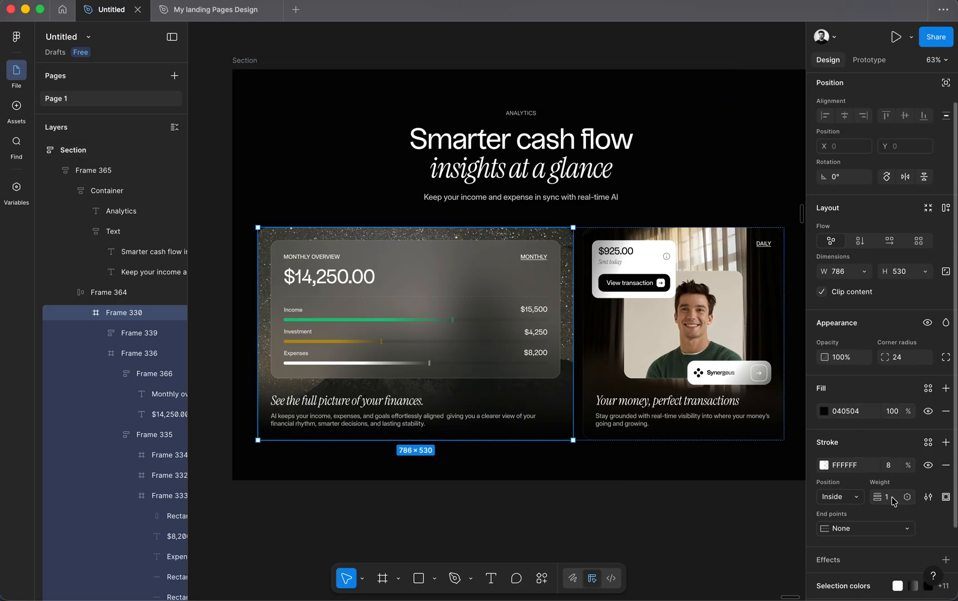
{"action": "scroll", "coordinate": [897, 500], "scroll_direction": "down", "scroll_amount": 2}
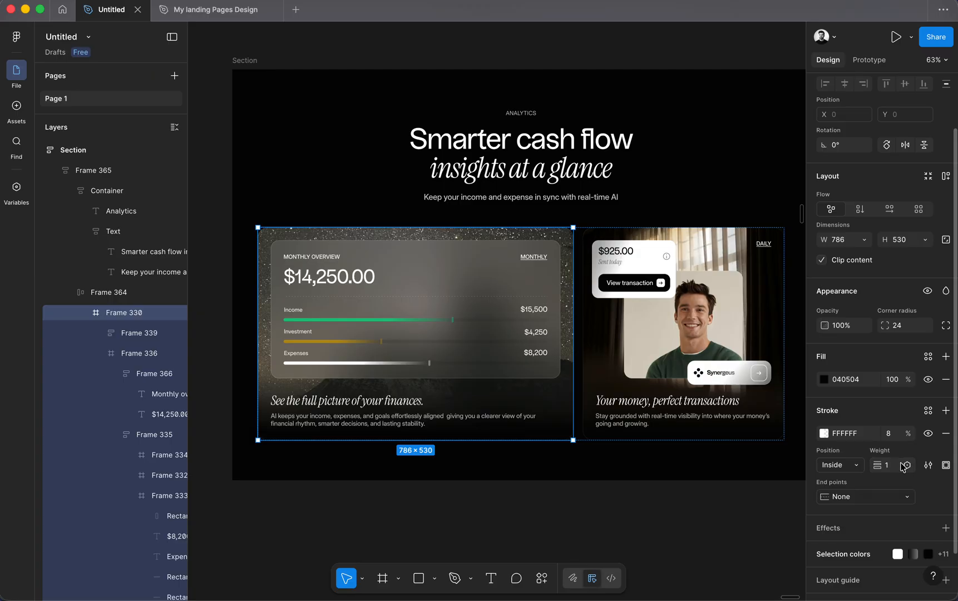
{"action": "scroll", "coordinate": [490, 445], "scroll_direction": "down", "scroll_amount": 2}
{"action": "left_click", "coordinate": [526, 526]}
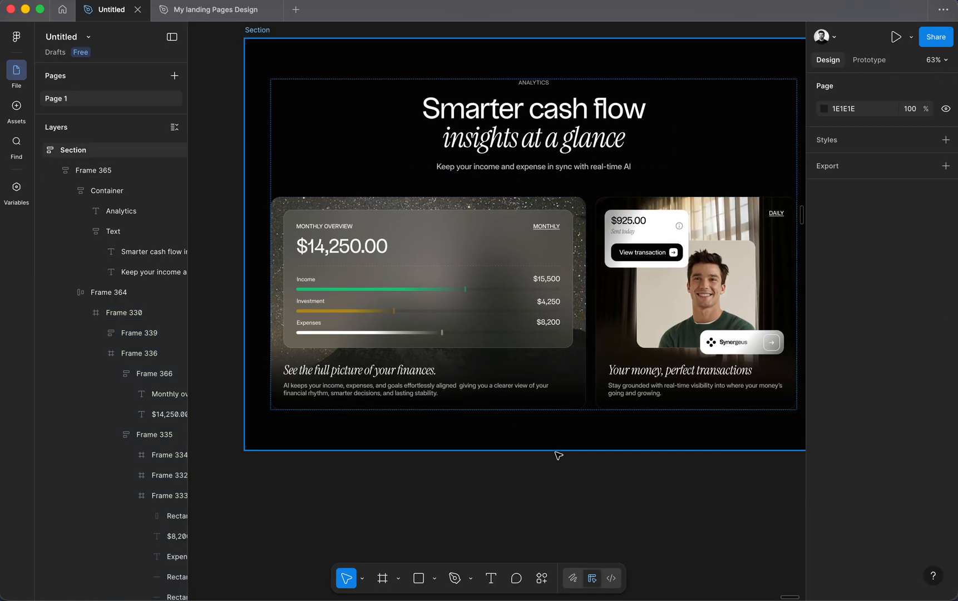
Select the background image inside the Monthly Overview card and move it up to Y -536.29
{"action": "left_click", "coordinate": [582, 317], "text": "super"}
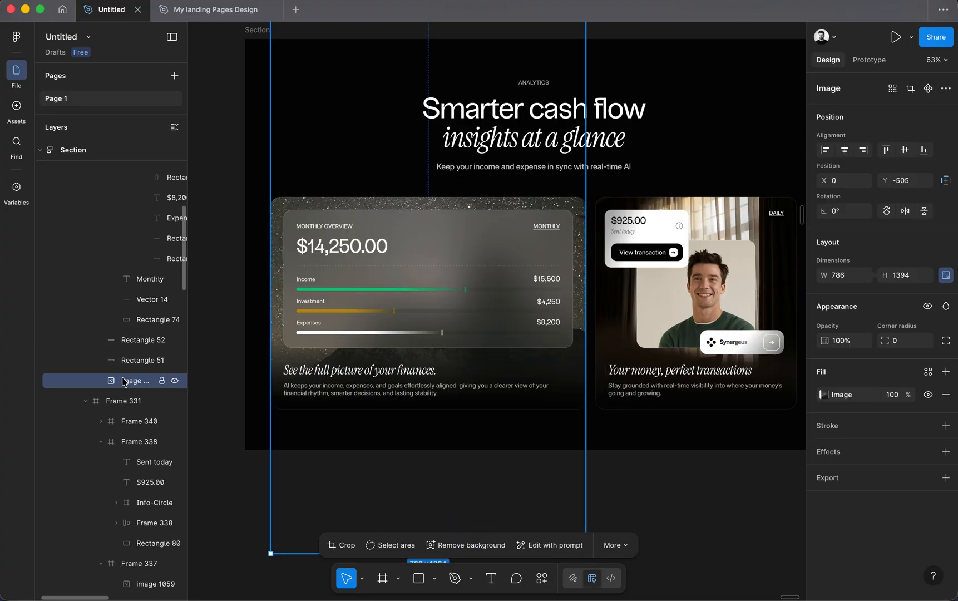
{"action": "scroll", "coordinate": [530, 480], "scroll_direction": "up", "scroll_amount": 3}
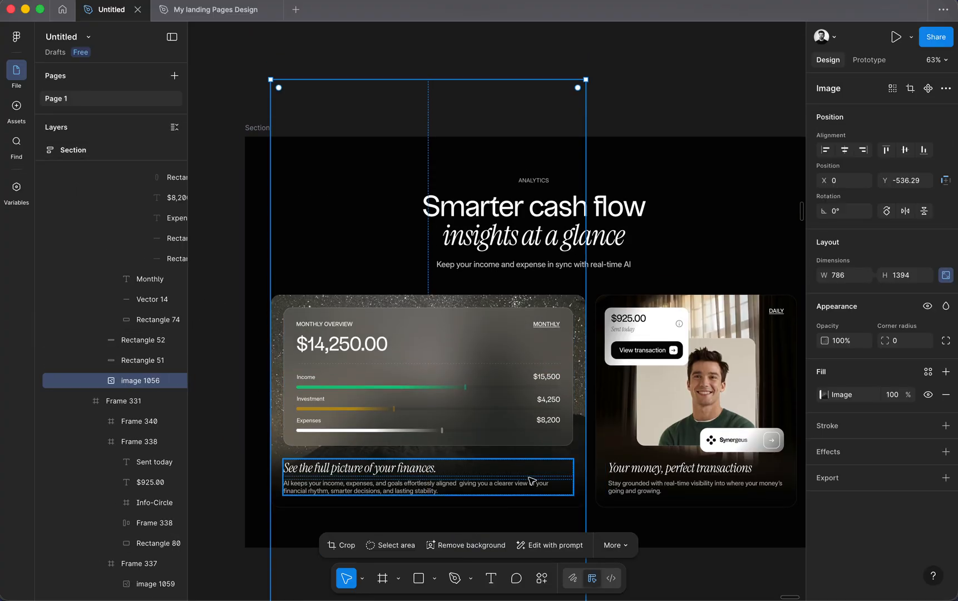
{"action": "scroll", "coordinate": [534, 473], "scroll_direction": "up", "scroll_amount": 2}
{"action": "scroll", "coordinate": [548, 384], "scroll_direction": "down", "scroll_amount": 4}
{"action": "scroll", "coordinate": [530, 435], "scroll_direction": "up", "scroll_amount": 1}
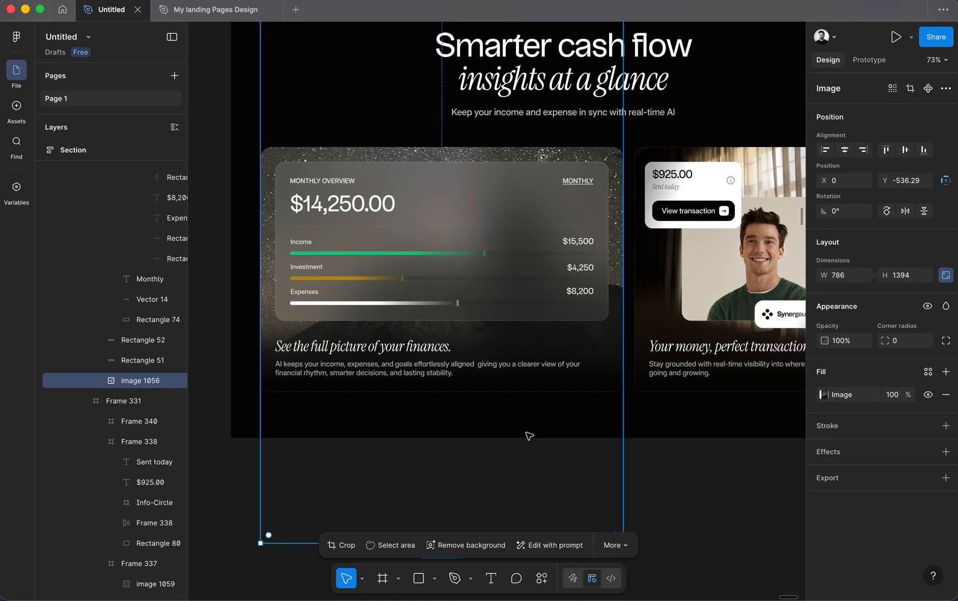
{"action": "scroll", "coordinate": [531, 437], "scroll_direction": "down", "scroll_amount": 1}
{"action": "scroll", "coordinate": [490, 431], "scroll_direction": "down", "scroll_amount": 3}
{"action": "left_click", "coordinate": [294, 322]}
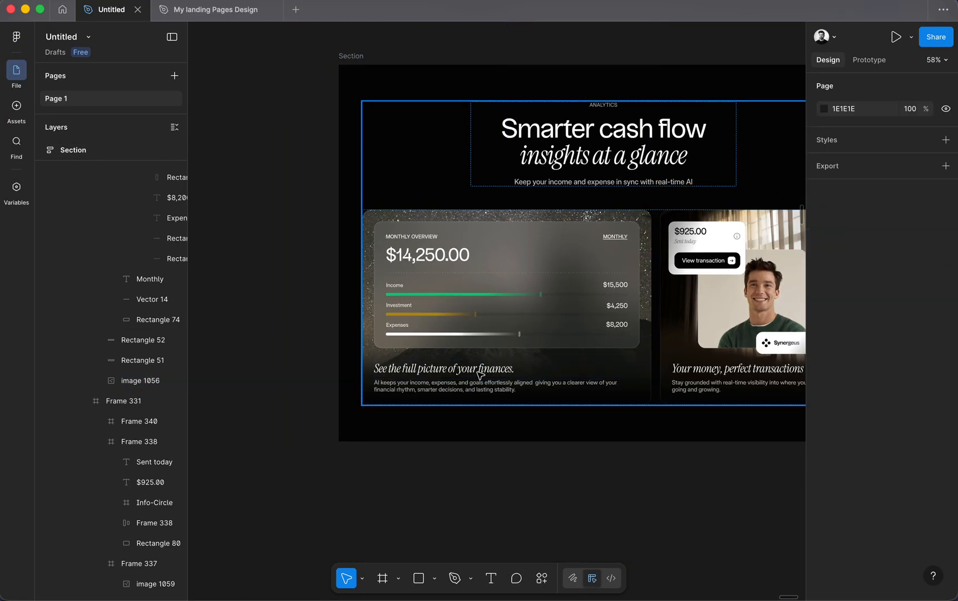
Rename the Rectangle 52 layer in the Monthly Overview card as 2
{"action": "scroll", "coordinate": [480, 376], "scroll_direction": "down", "scroll_amount": 2}
{"action": "scroll", "coordinate": [480, 376], "scroll_direction": "right", "scroll_amount": 2}
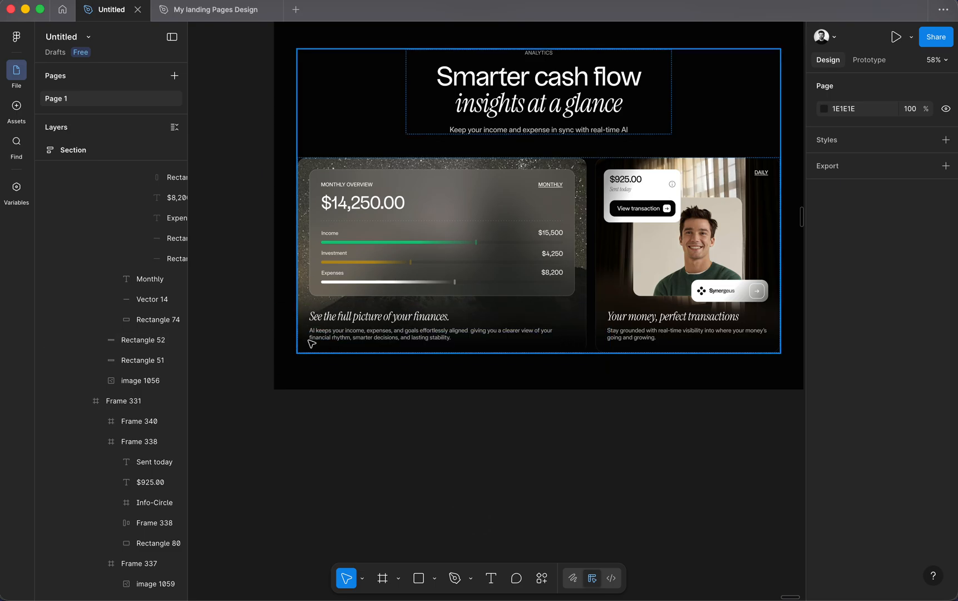
{"action": "scroll", "coordinate": [320, 313], "scroll_direction": "left", "scroll_amount": 2}
{"action": "scroll", "coordinate": [320, 314], "scroll_direction": "up", "scroll_amount": 1}
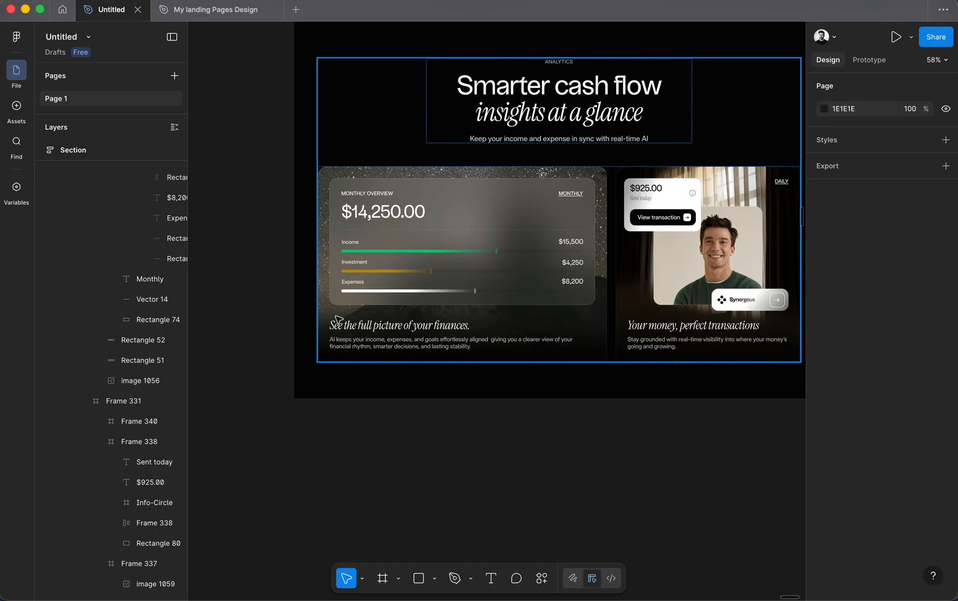
{"action": "left_click", "coordinate": [600, 324], "text": "super"}
{"action": "left_click", "coordinate": [133, 340]}
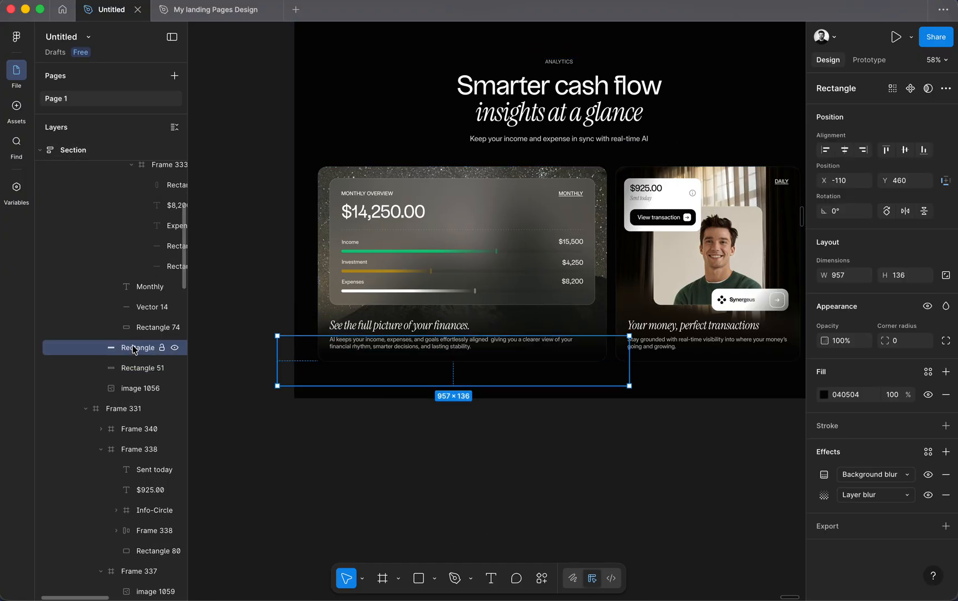
{"action": "left_click", "coordinate": [137, 368]}
{"action": "left_click", "coordinate": [137, 350]}
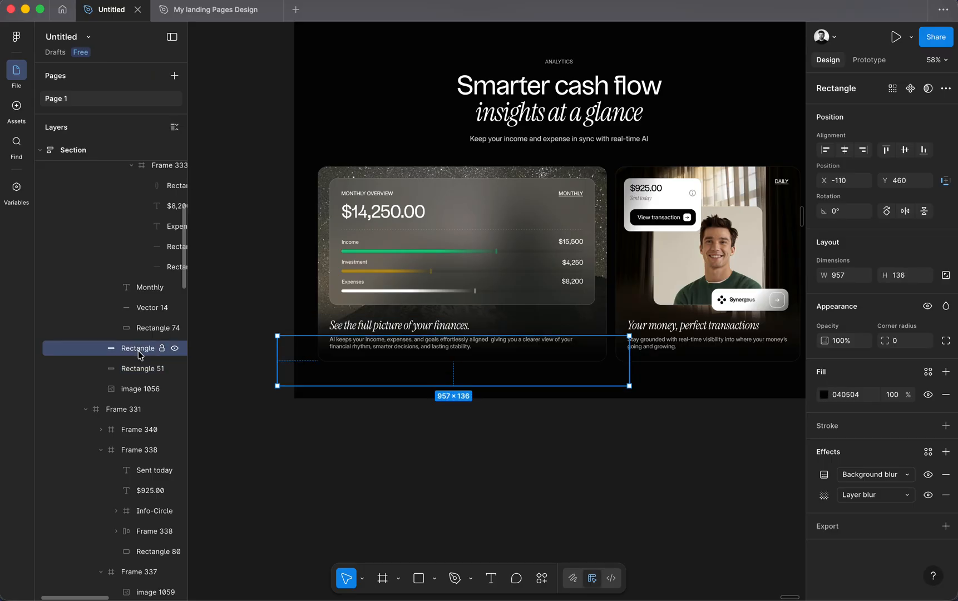
{"action": "double_click", "coordinate": [139, 350]}
{"action": "type", "text": "2"}
Rename the Rectangle 51 layer beneath it as 1
{"action": "left_click", "coordinate": [138, 368]}
{"action": "double_click", "coordinate": [137, 369]}
{"action": "type", "text": "1"}
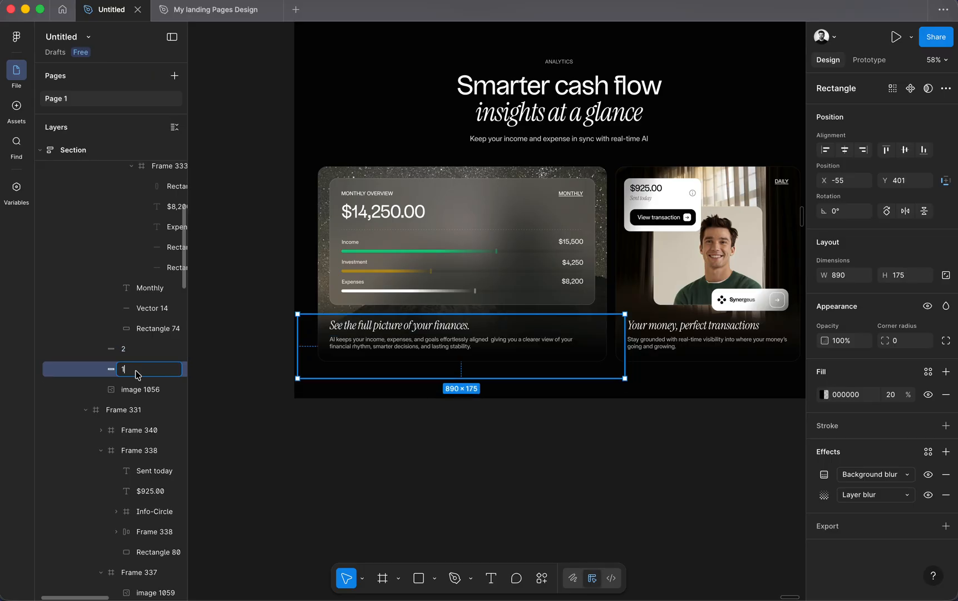
{"action": "left_click", "coordinate": [137, 352]}
Compare the Monthly Overview card with the black 20% fill of layer 1 hidden and shown
{"action": "left_click", "coordinate": [128, 369]}
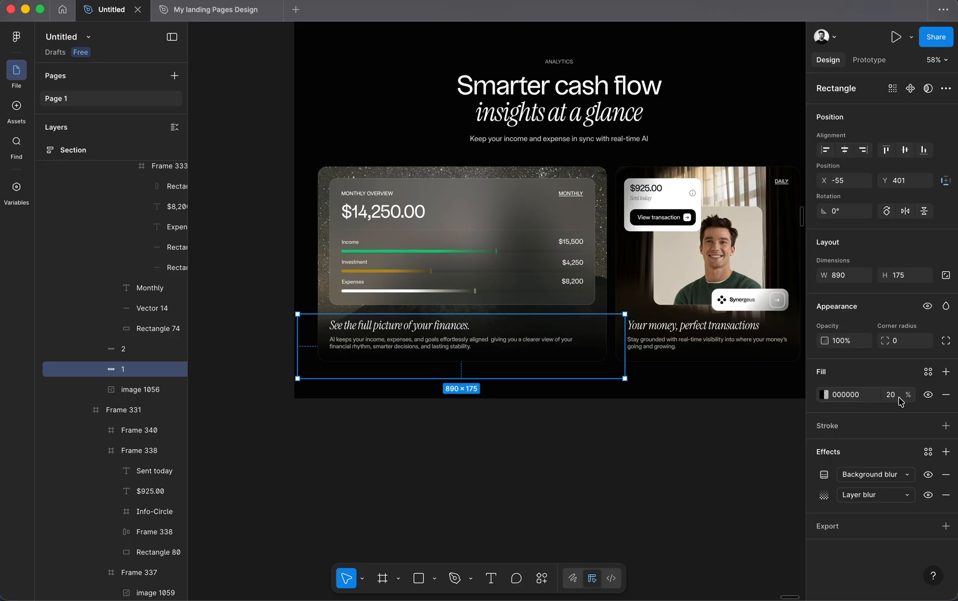
{"action": "left_click", "coordinate": [928, 395]}
{"action": "left_click", "coordinate": [929, 396]}
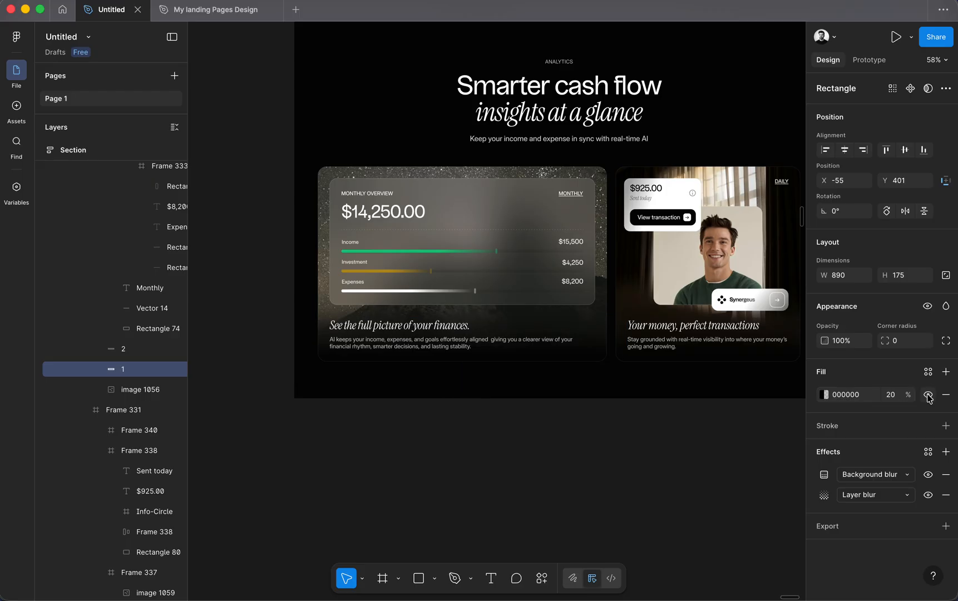
{"action": "left_click", "coordinate": [929, 396]}
{"action": "left_click", "coordinate": [929, 396]}
{"action": "left_click", "coordinate": [929, 396]}
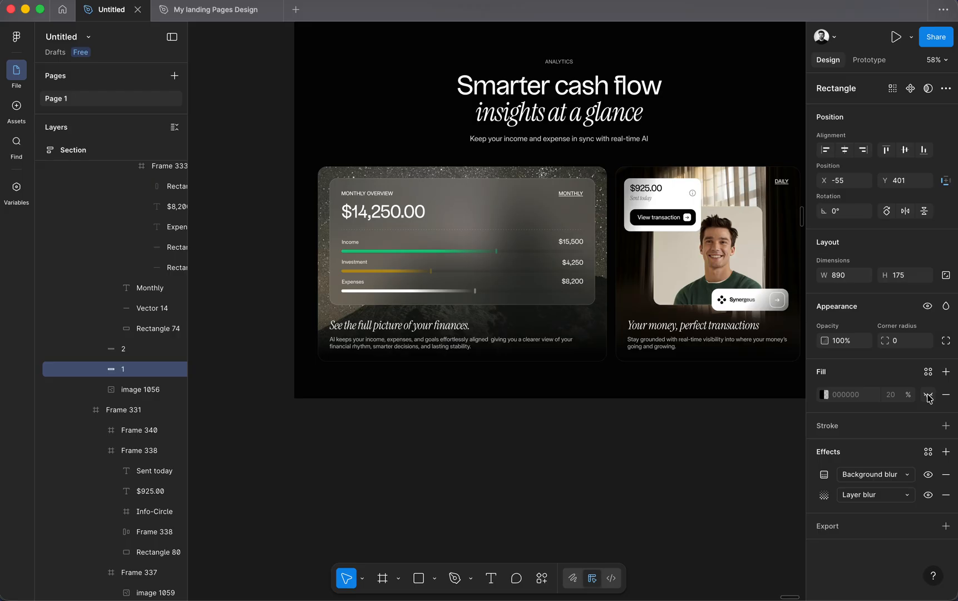
{"action": "left_click", "coordinate": [928, 396]}
{"action": "left_click", "coordinate": [928, 395]}
{"action": "left_click", "coordinate": [929, 396]}
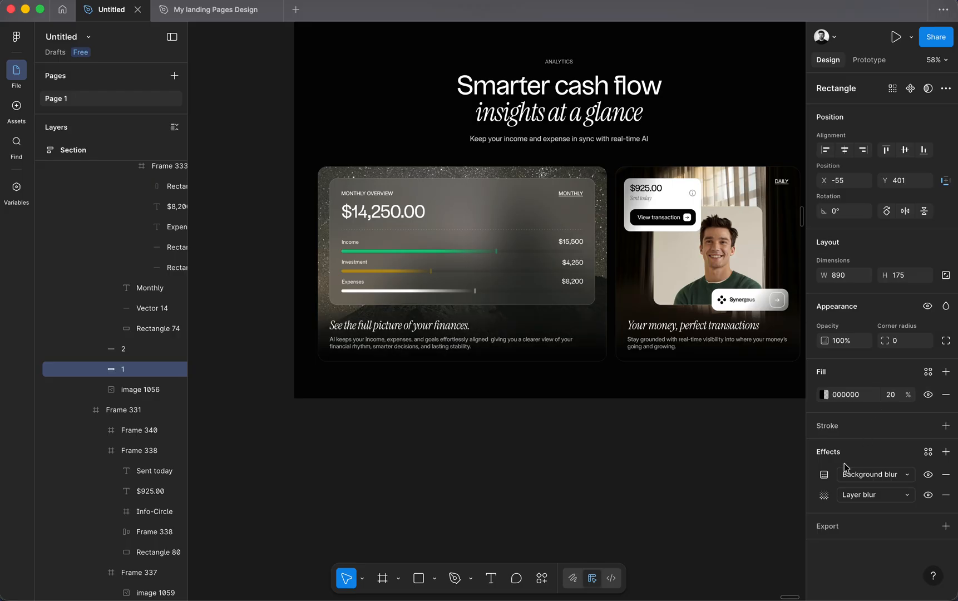
Examine the progressive background blur and layer blur settings of layer 1 in the Monthly Overview card
{"action": "left_click", "coordinate": [825, 476]}
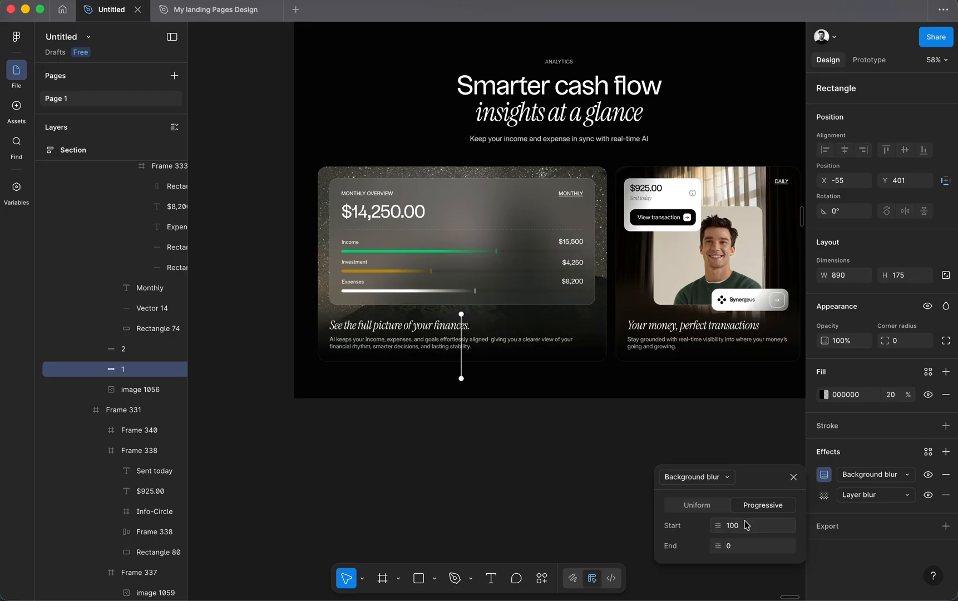
{"action": "mouse_move", "coordinate": [460, 314]}
{"action": "left_mouse_down"}
{"action": "mouse_move", "coordinate": [456, 296]}
{"action": "mouse_move", "coordinate": [459, 317]}
{"action": "left_mouse_up"}
{"action": "left_click", "coordinate": [794, 477]}
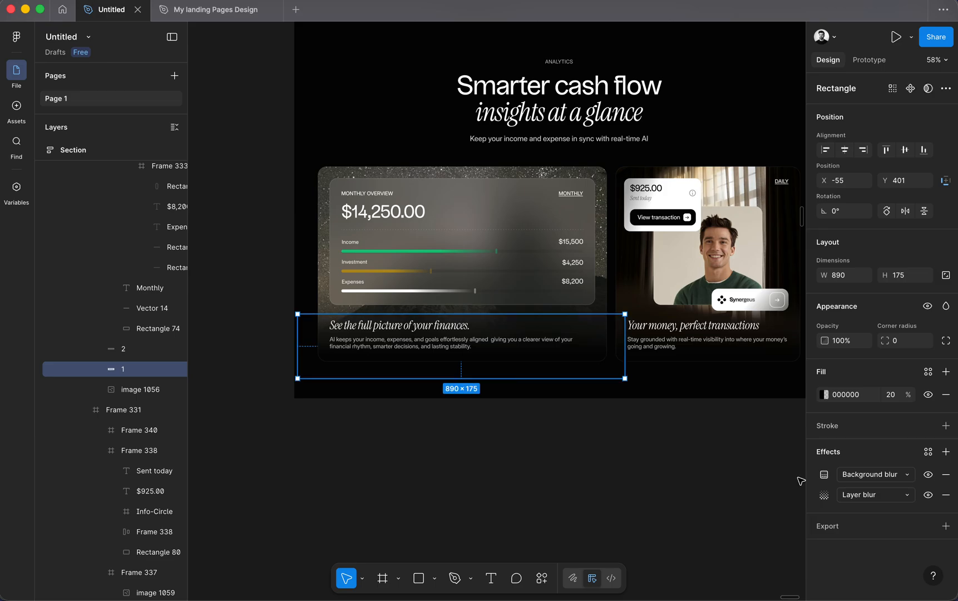
{"action": "left_click", "coordinate": [825, 497]}
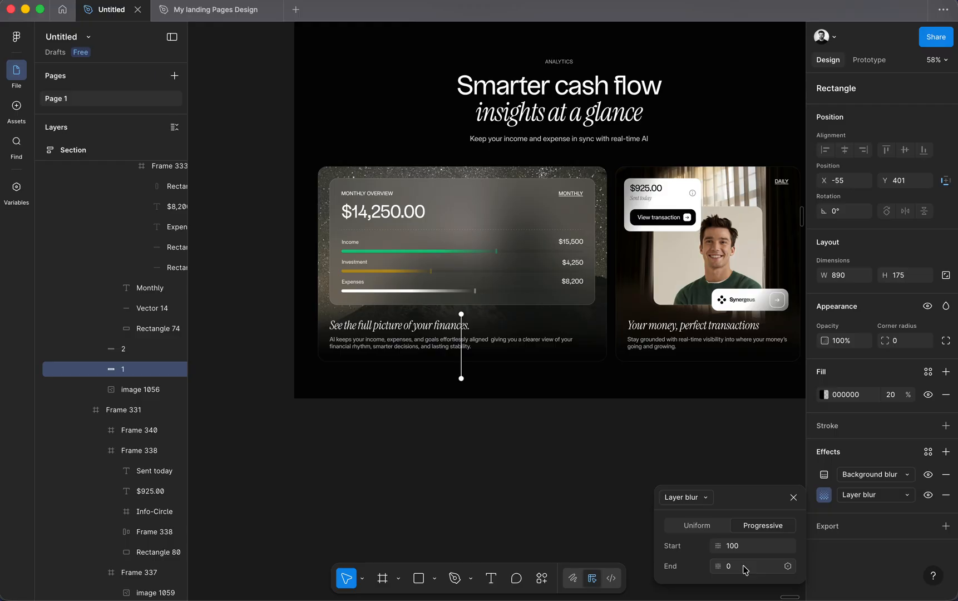
{"action": "left_click", "coordinate": [794, 500]}
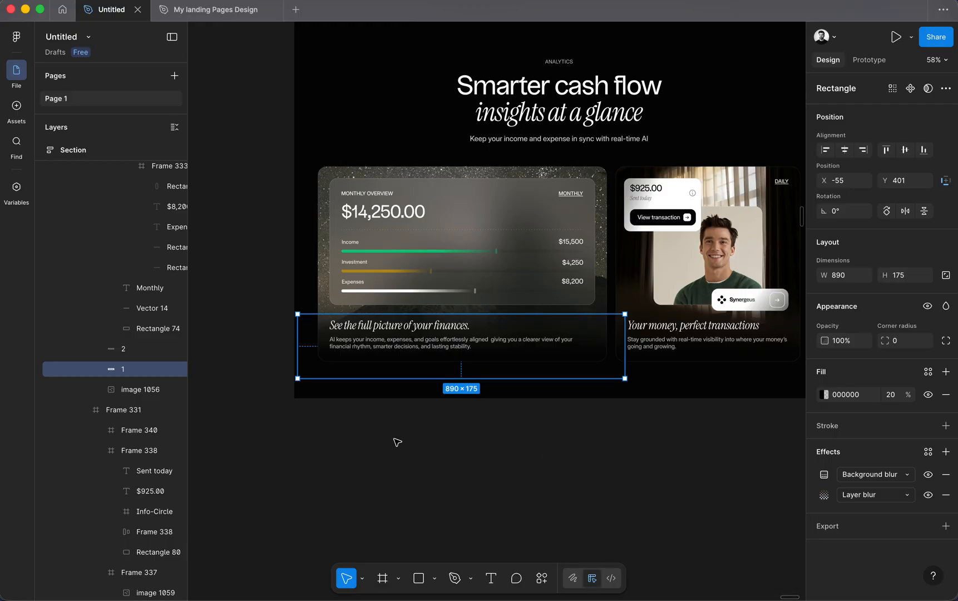
Select layer 2 in the Monthly Overview card and examine its background blur and layer blur settings
{"action": "left_click", "coordinate": [111, 351]}
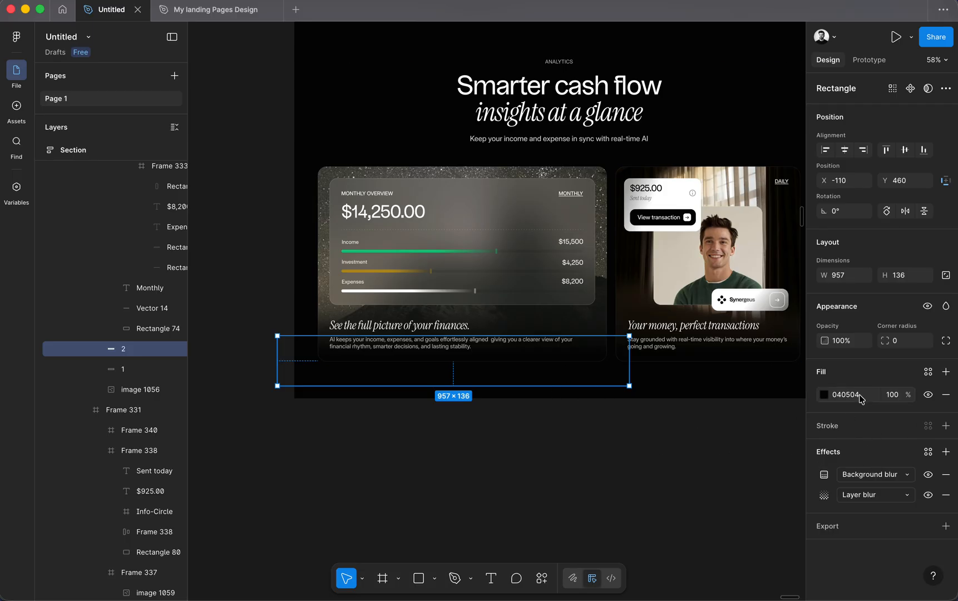
{"action": "left_click", "coordinate": [824, 474]}
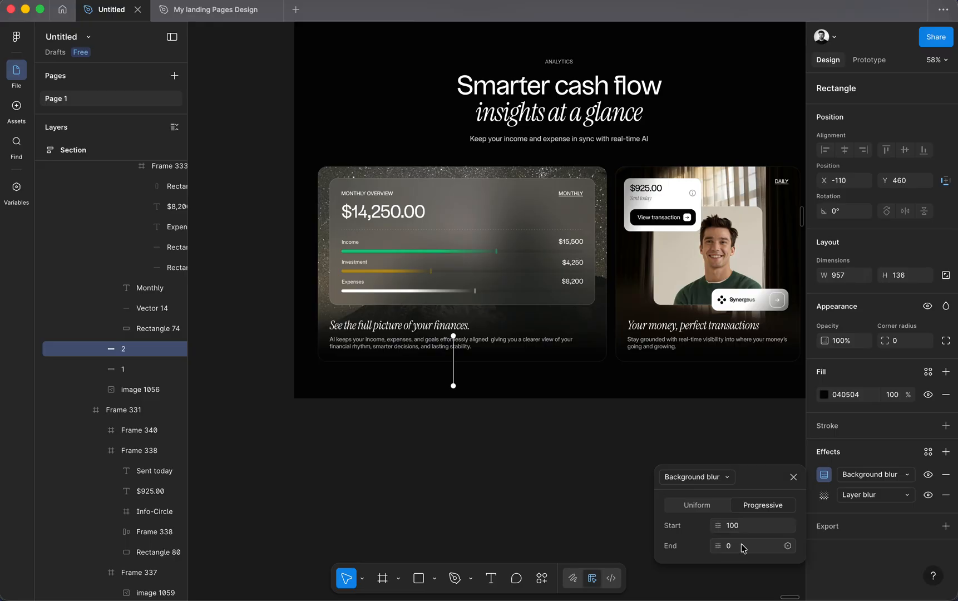
{"action": "left_click", "coordinate": [794, 477]}
{"action": "left_click", "coordinate": [825, 494]}
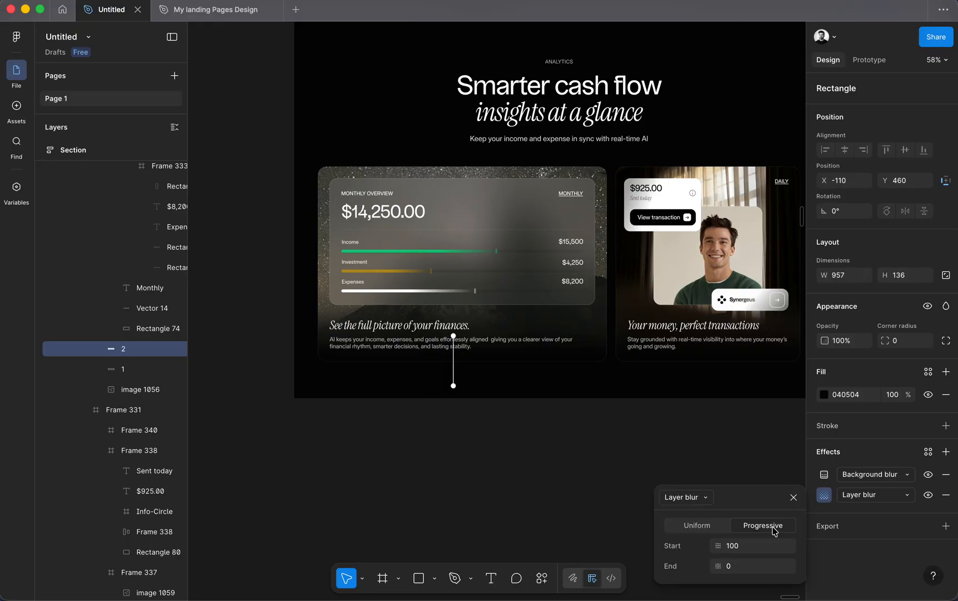
{"action": "left_click", "coordinate": [657, 435]}
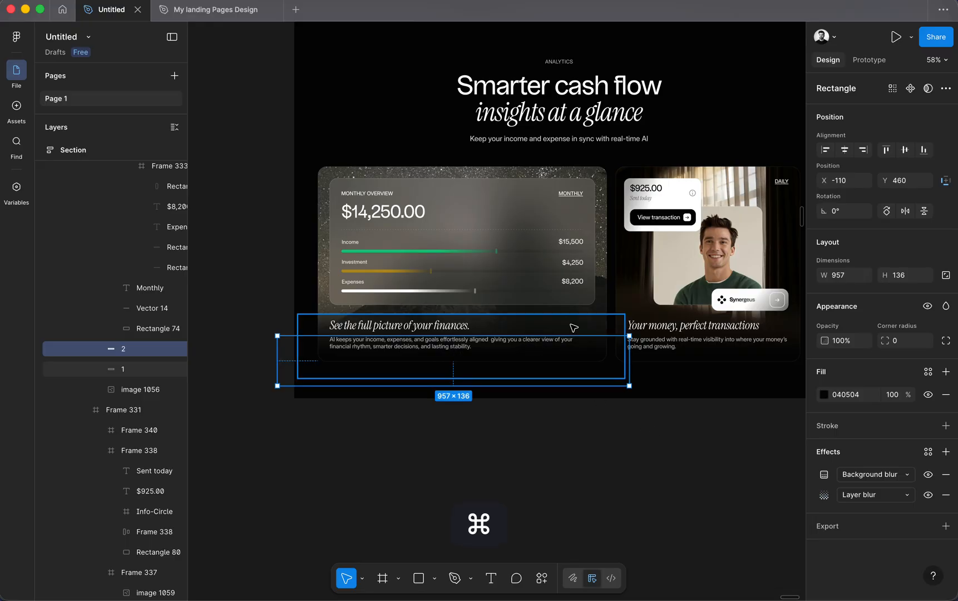
Compare the bottom of the Monthly Overview card with overlay layers 1 and 2 both hidden and shown
{"action": "left_click", "coordinate": [124, 370], "text": "super"}
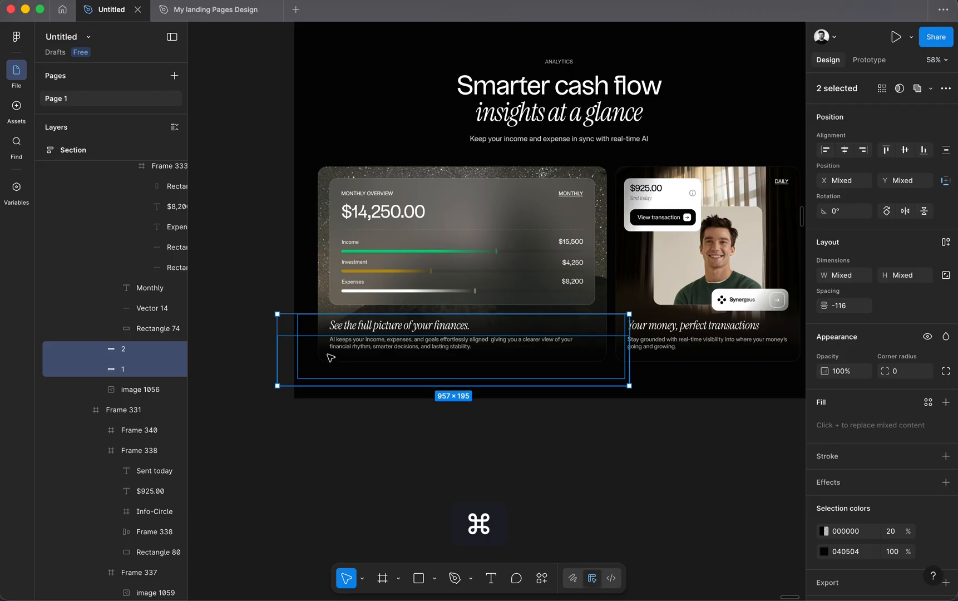
{"action": "left_click", "coordinate": [175, 350]}
{"action": "left_click", "coordinate": [174, 370]}
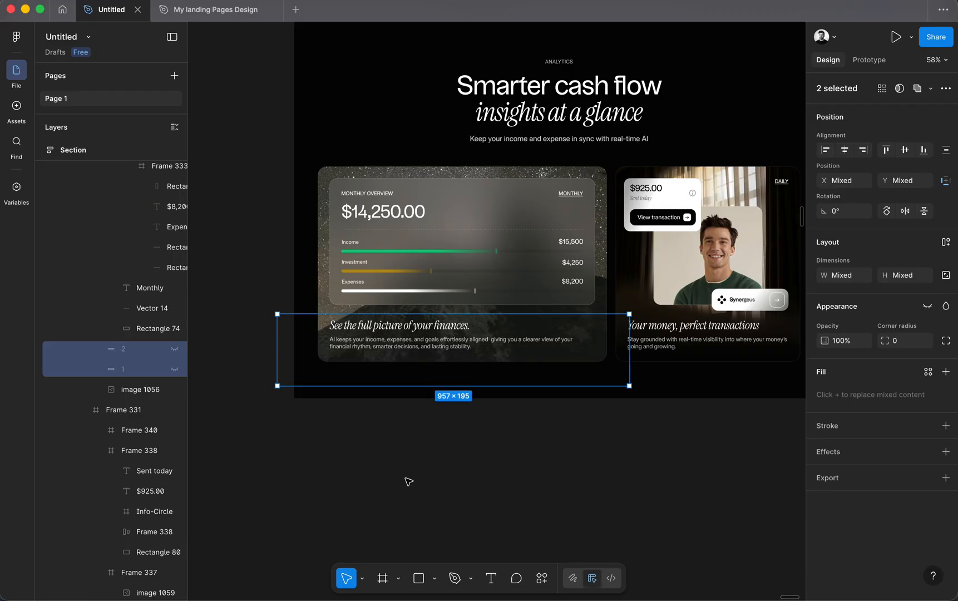
{"action": "left_click", "coordinate": [532, 501]}
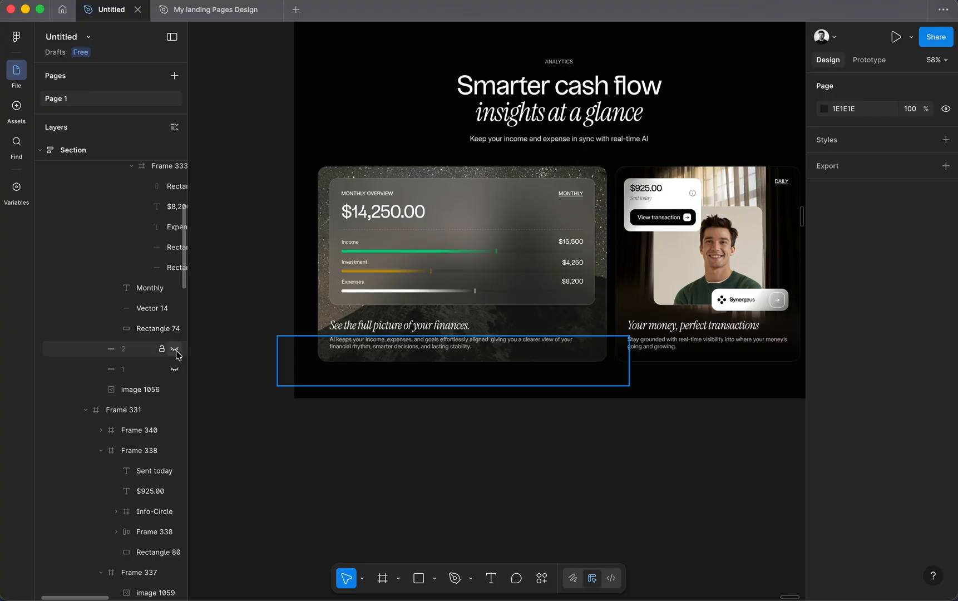
{"action": "left_click", "coordinate": [174, 349]}
{"action": "left_click", "coordinate": [175, 370]}
Select the glass panel Rectangle 74 behind the Monthly Overview figures and examine its background blur settings
{"action": "scroll", "coordinate": [405, 432], "scroll_direction": "down", "scroll_amount": 3}
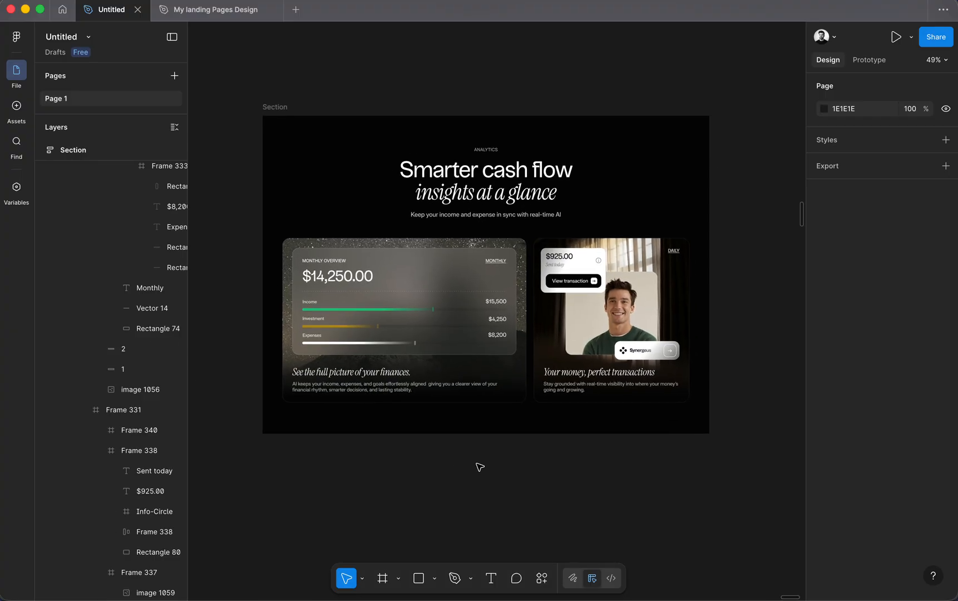
{"action": "scroll", "coordinate": [483, 471], "scroll_direction": "left", "scroll_amount": 2}
{"action": "scroll", "coordinate": [512, 487], "scroll_direction": "up", "scroll_amount": 3}
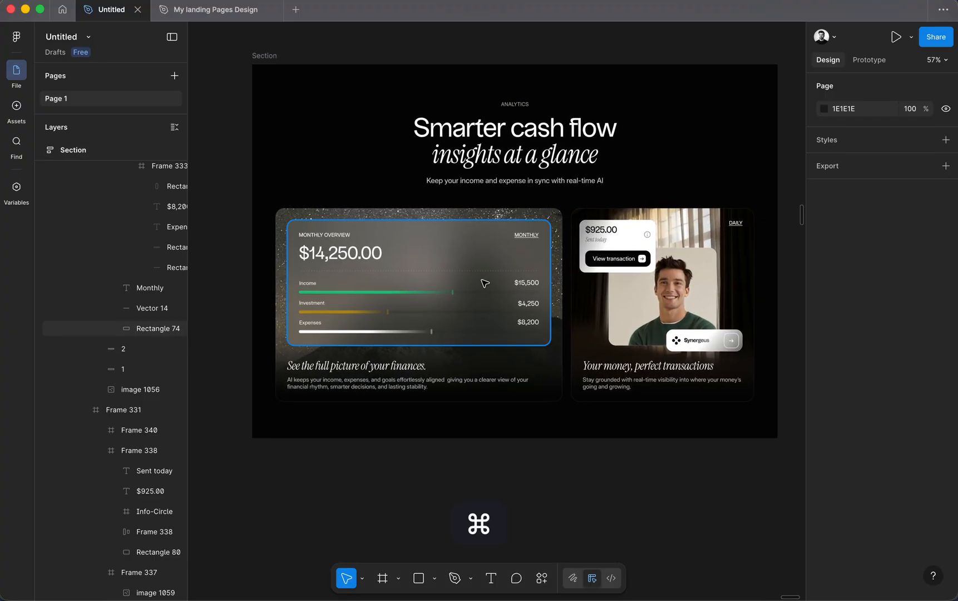
{"action": "left_click", "coordinate": [480, 241], "text": "super"}
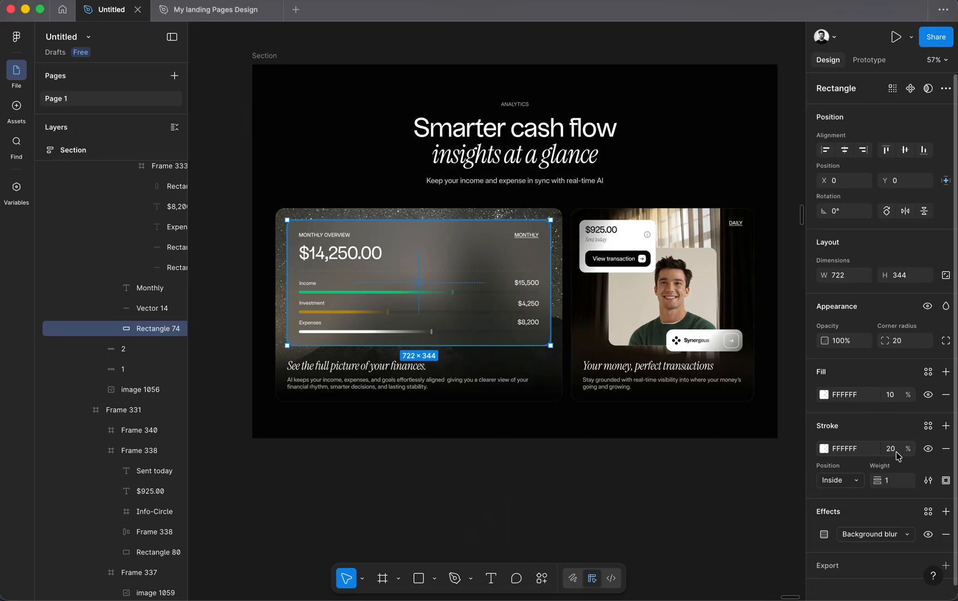
{"action": "left_click", "coordinate": [824, 535]}
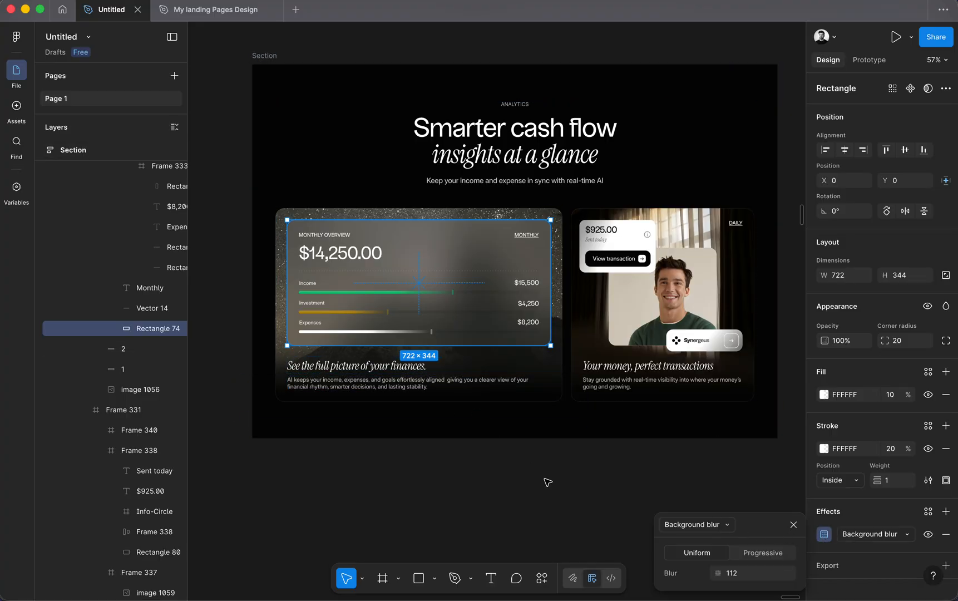
{"action": "left_click", "coordinate": [794, 524]}
Compare the Monthly Overview glass panel with its background blur hidden and shown
{"action": "left_click", "coordinate": [929, 535]}
{"action": "left_click", "coordinate": [615, 511]}
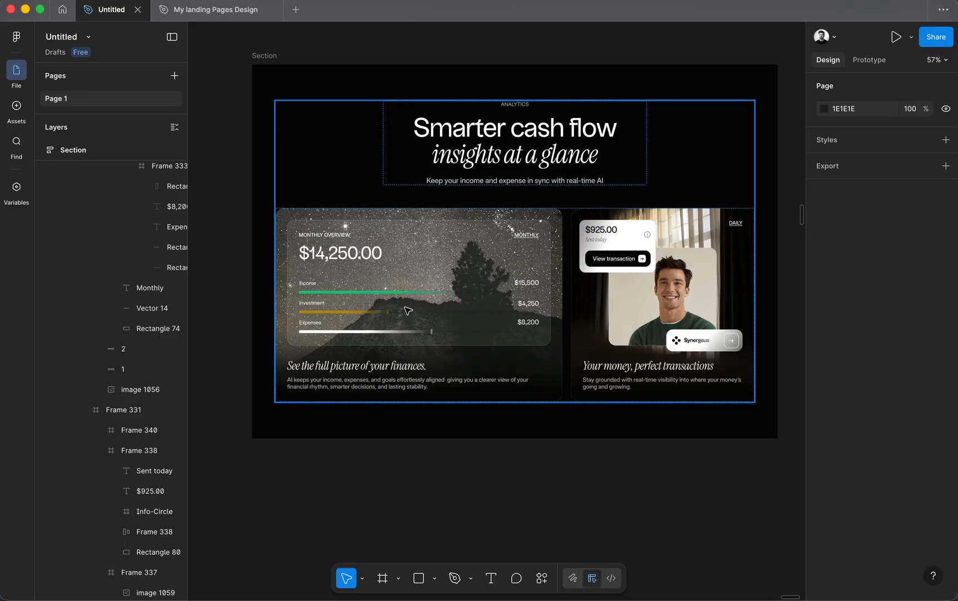
{"action": "left_click", "coordinate": [451, 300], "text": "super"}
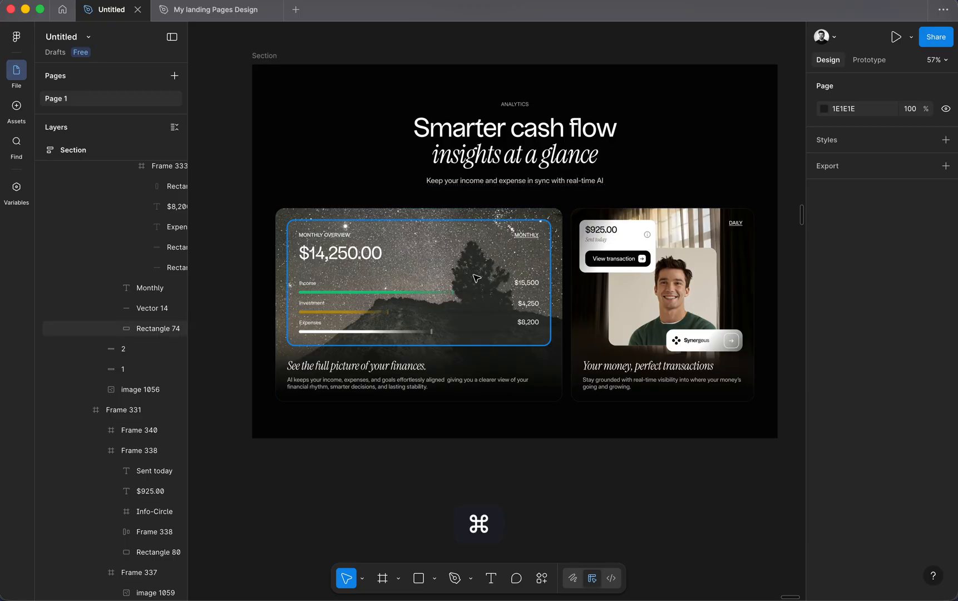
{"action": "left_click", "coordinate": [929, 534]}
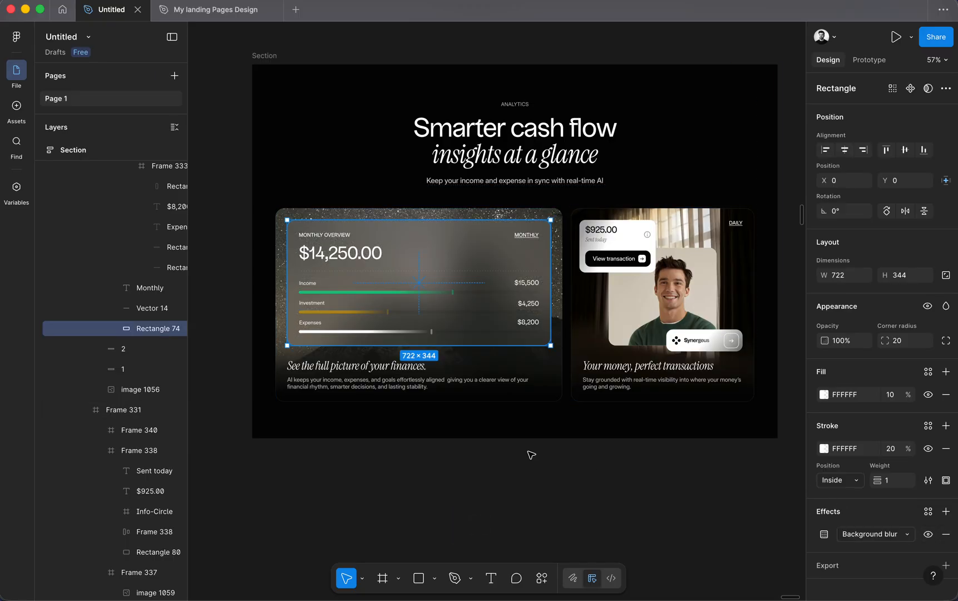
{"action": "left_click", "coordinate": [537, 487]}
{"action": "scroll", "coordinate": [558, 469], "scroll_direction": "up", "scroll_amount": 3}
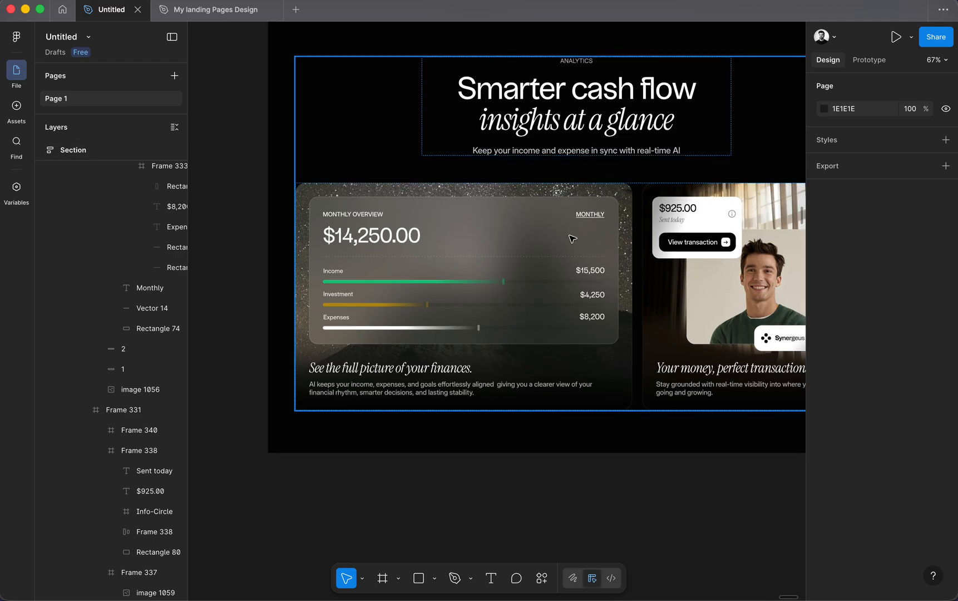
{"action": "key", "text": "super"}
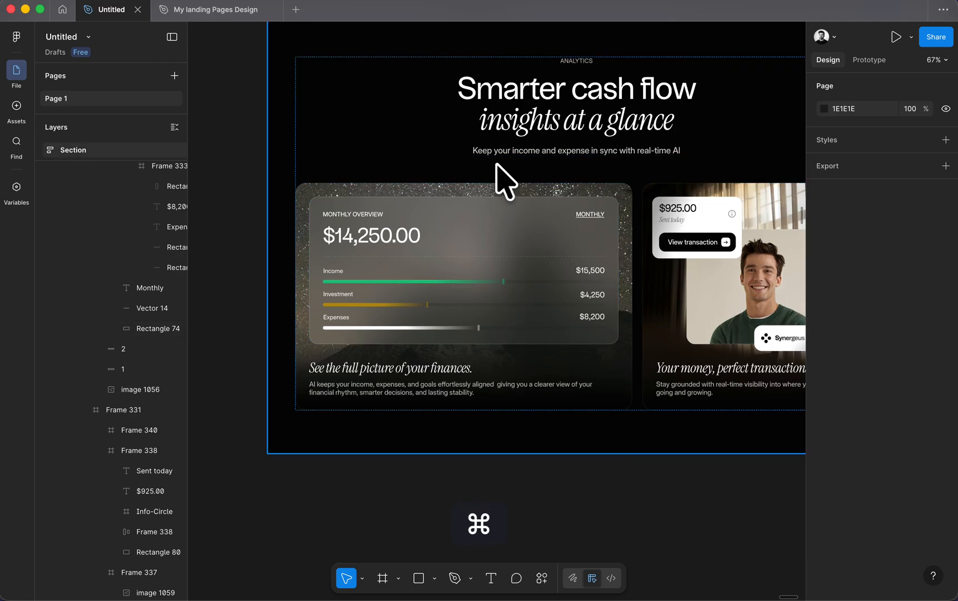
{"action": "left_click", "coordinate": [477, 269], "text": "super"}
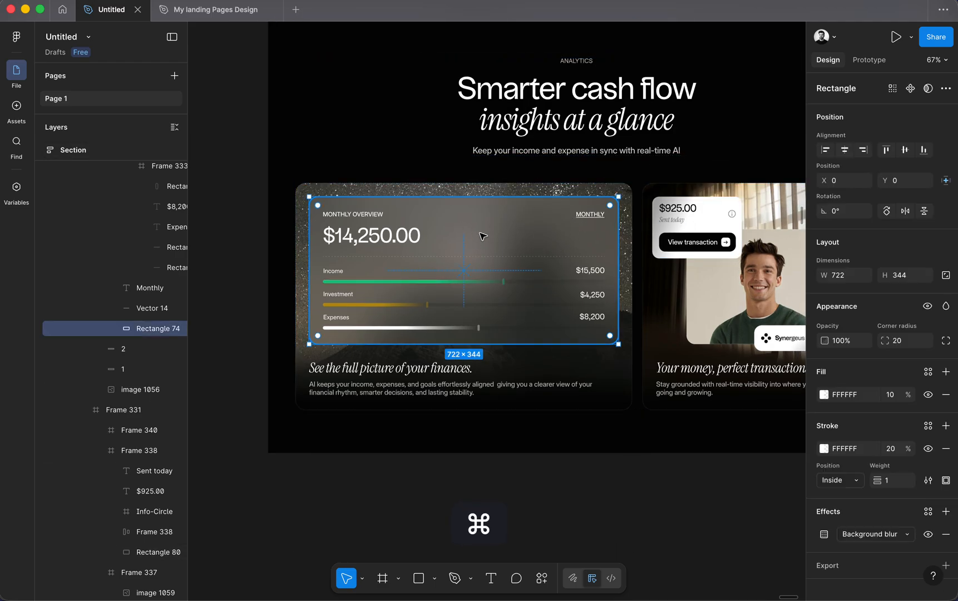
{"action": "left_click", "coordinate": [620, 490]}
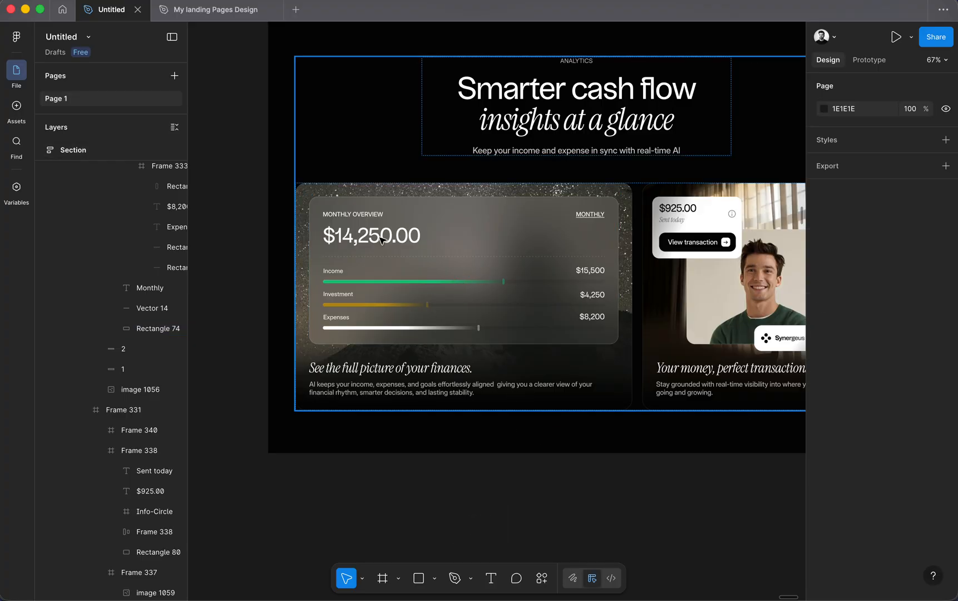
Examine the linear gradient fills of the Income and Expenses progress bars in the Monthly Overview card
{"action": "key", "text": "super"}
{"action": "left_click", "coordinate": [453, 282], "text": "super"}
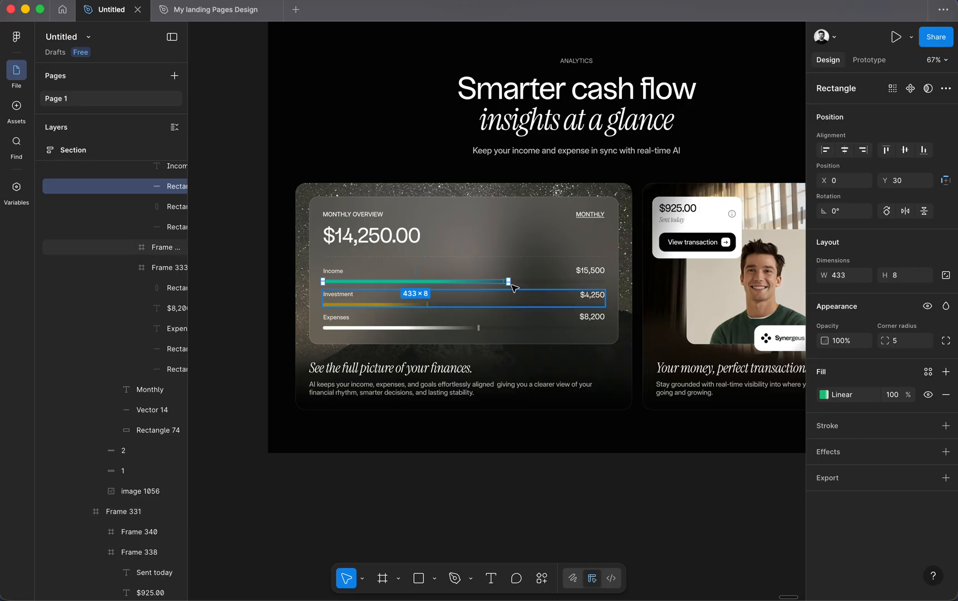
{"action": "left_click", "coordinate": [825, 394]}
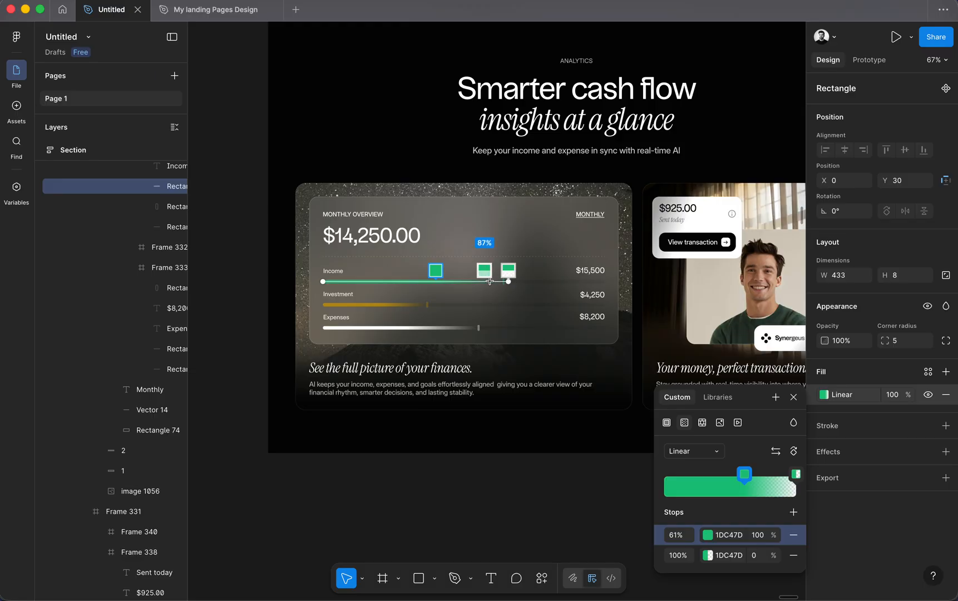
{"action": "left_click", "coordinate": [794, 396]}
{"action": "left_click", "coordinate": [441, 328], "text": "super"}
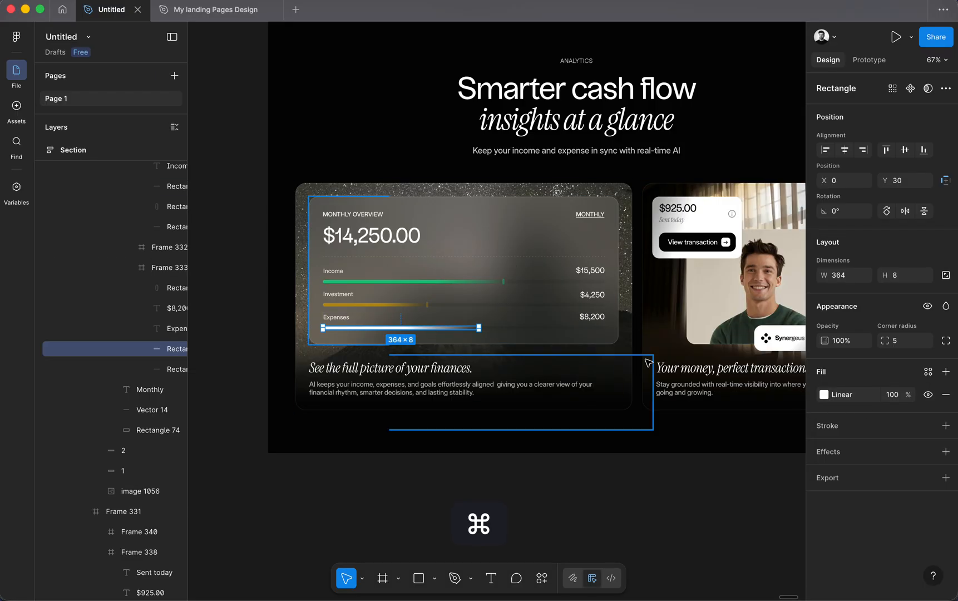
{"action": "left_click", "coordinate": [825, 395]}
{"action": "left_click", "coordinate": [793, 397]}
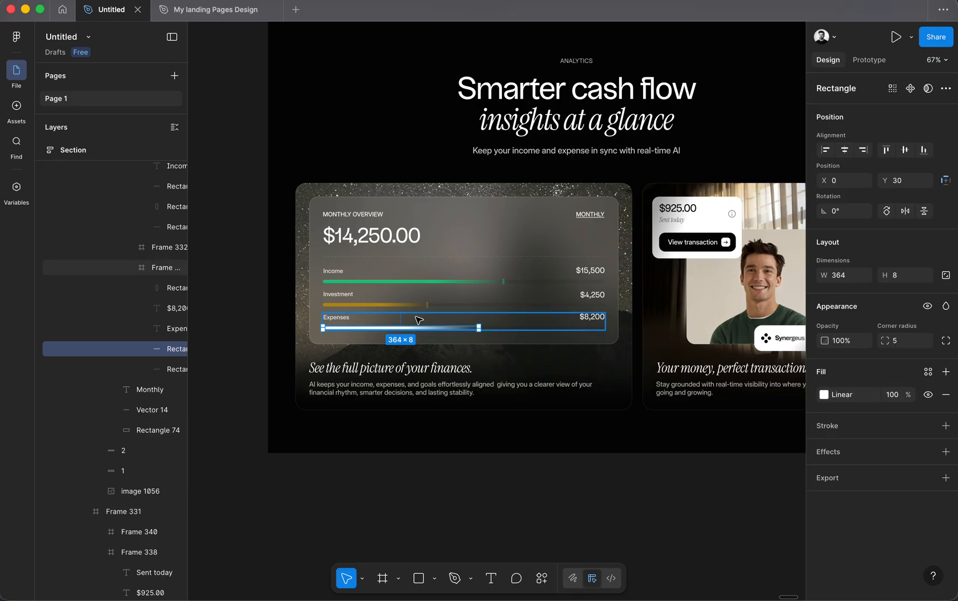
{"action": "left_click", "coordinate": [434, 305], "text": "super"}
{"action": "left_click", "coordinate": [669, 440]}
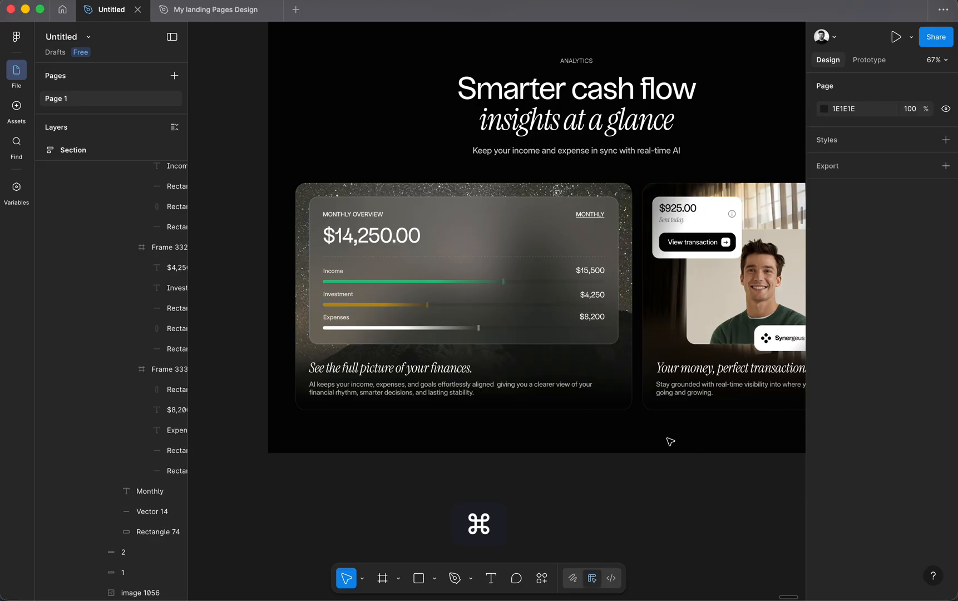
Check the gradient fill of the full-width track behind the Investment bar and set the track's opacity to 12%
{"action": "left_click", "coordinate": [517, 307], "text": "super"}
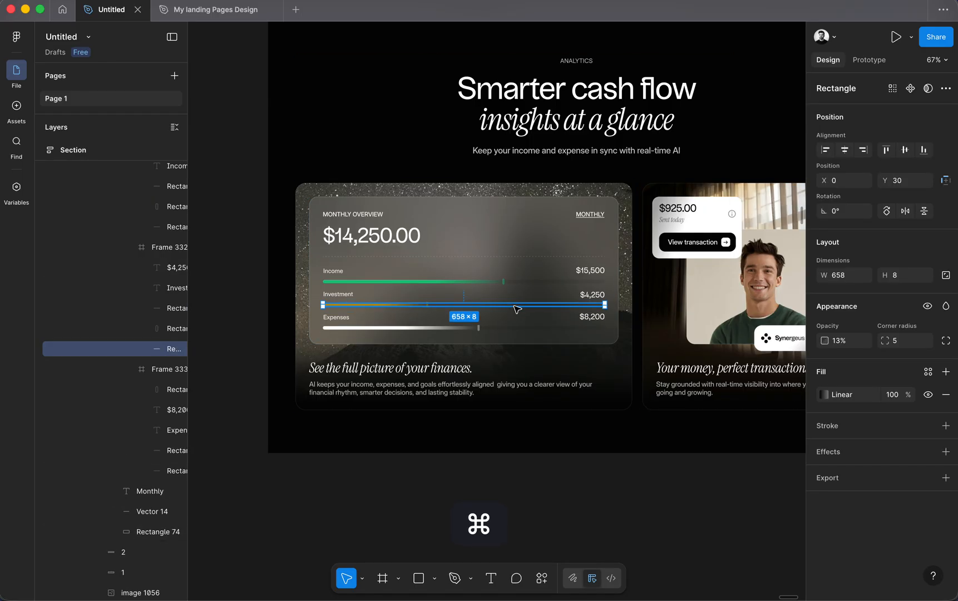
{"action": "left_click", "coordinate": [826, 396]}
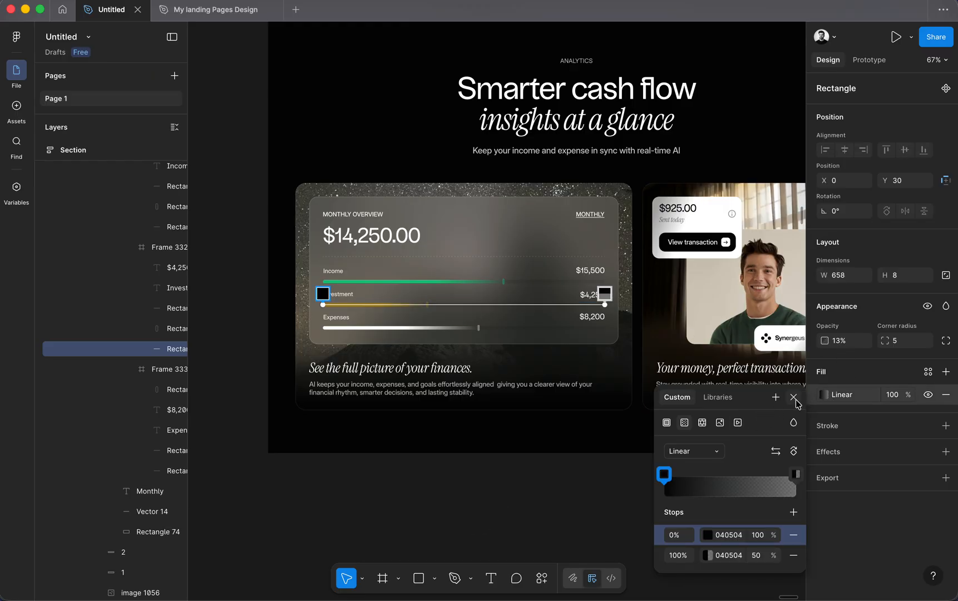
{"action": "left_click", "coordinate": [844, 344]}
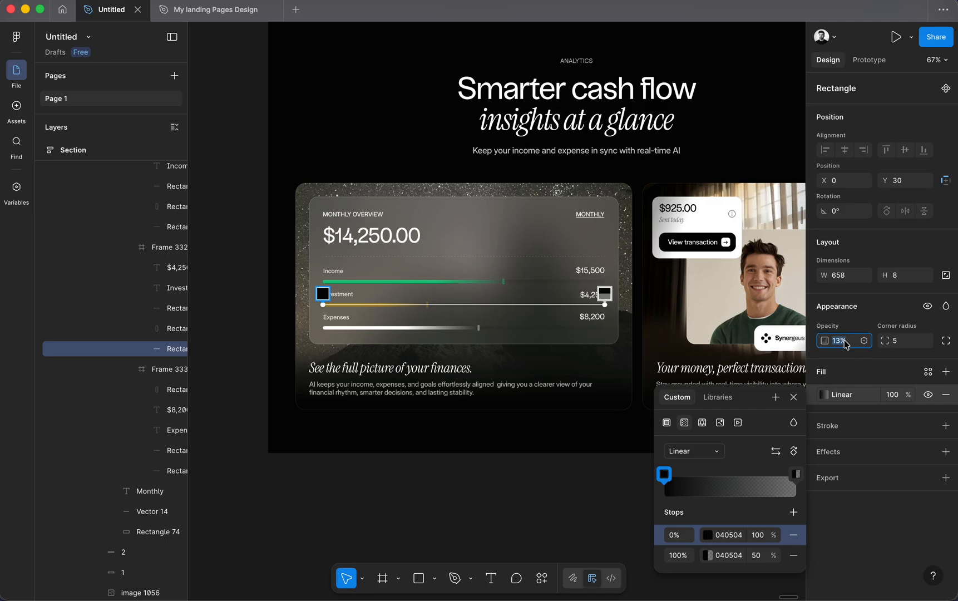
{"action": "key", "text": "Down"}
{"action": "left_click", "coordinate": [796, 401]}
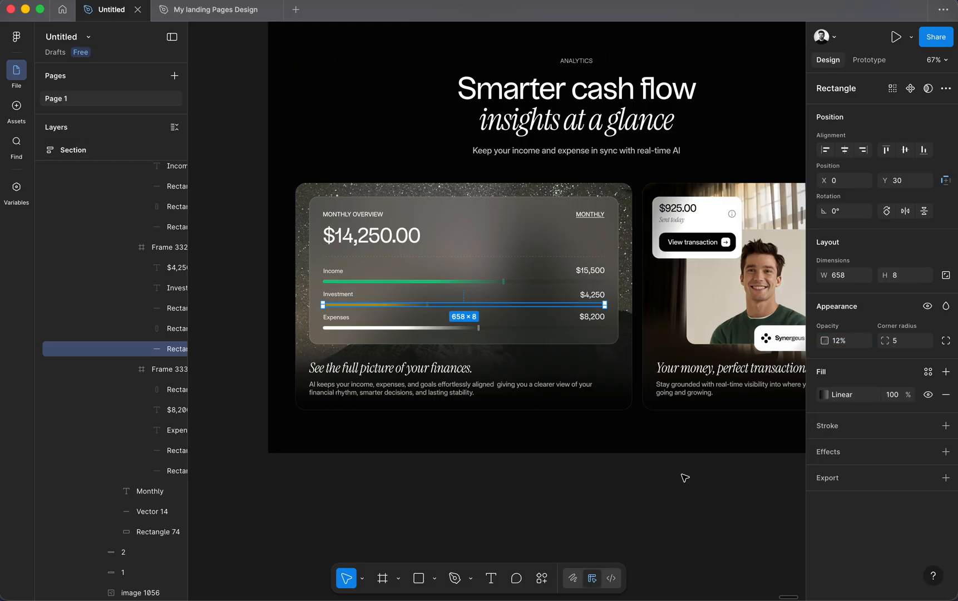
{"action": "left_click", "coordinate": [684, 477]}
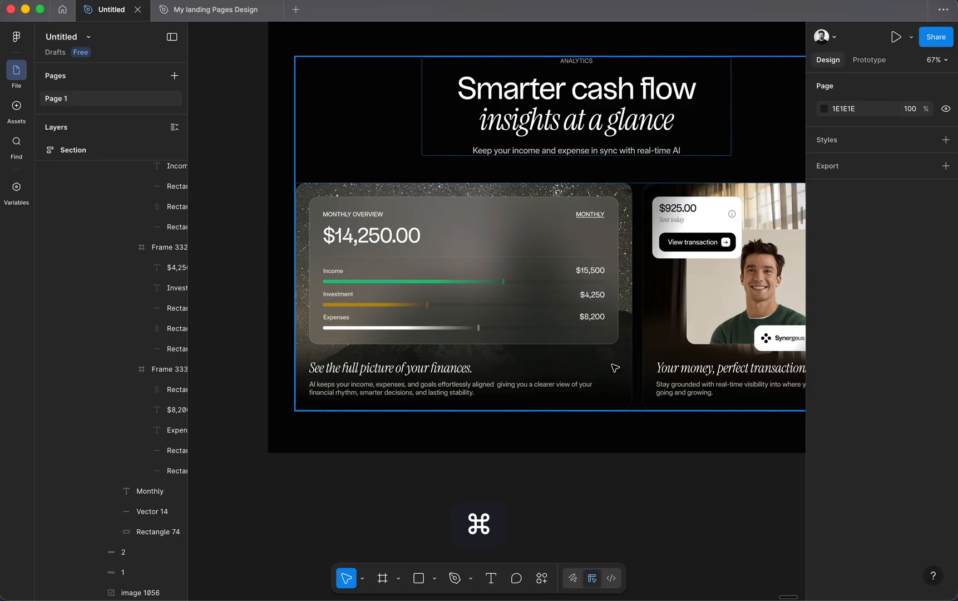
Hide the background blur of the glass panel Rectangle 74 in the Monthly Overview card
{"action": "scroll", "coordinate": [610, 513], "scroll_direction": "right", "scroll_amount": 2}
{"action": "scroll", "coordinate": [611, 513], "scroll_direction": "up", "scroll_amount": 1}
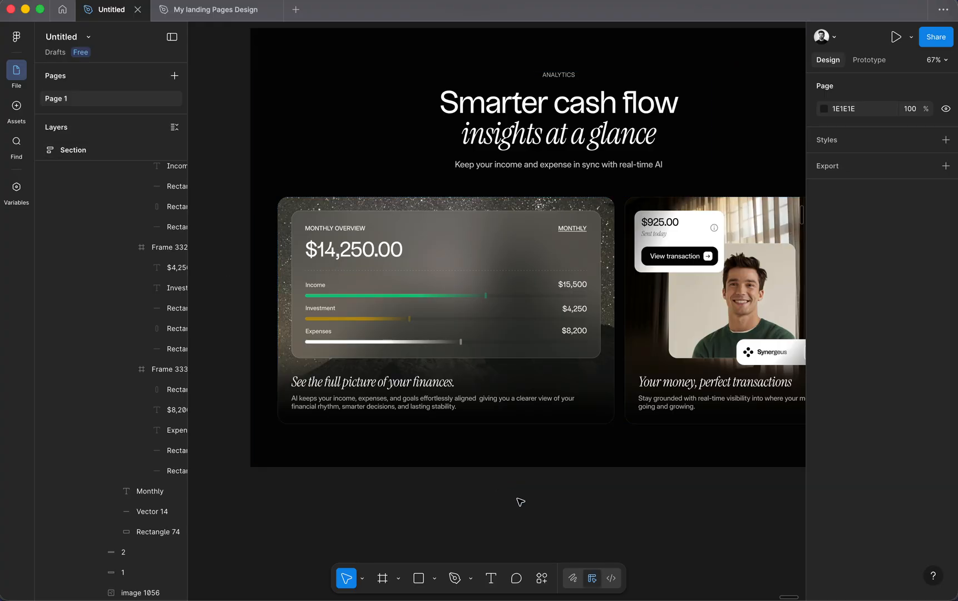
{"action": "left_click", "coordinate": [488, 310], "text": "super"}
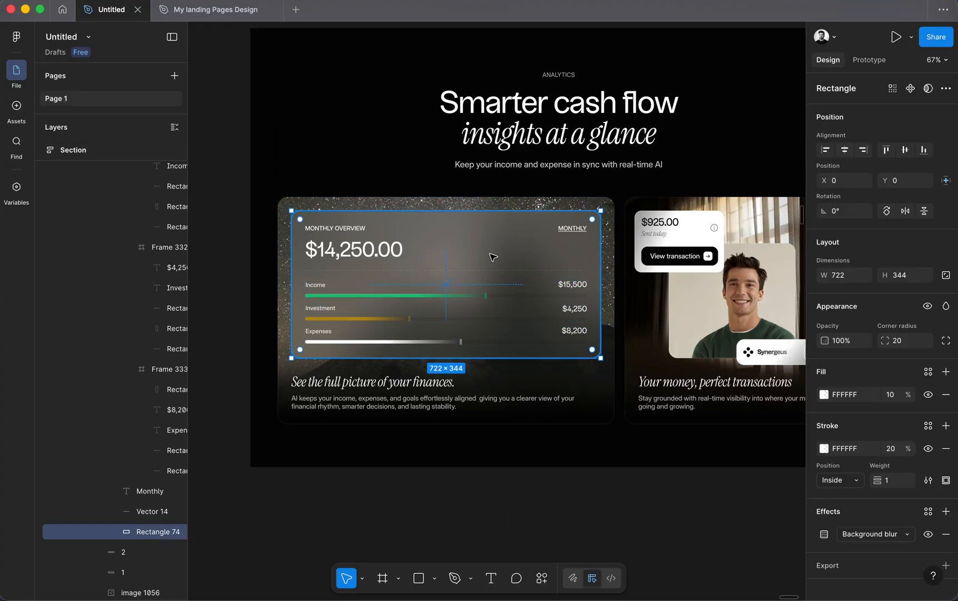
{"action": "left_click", "coordinate": [929, 536]}
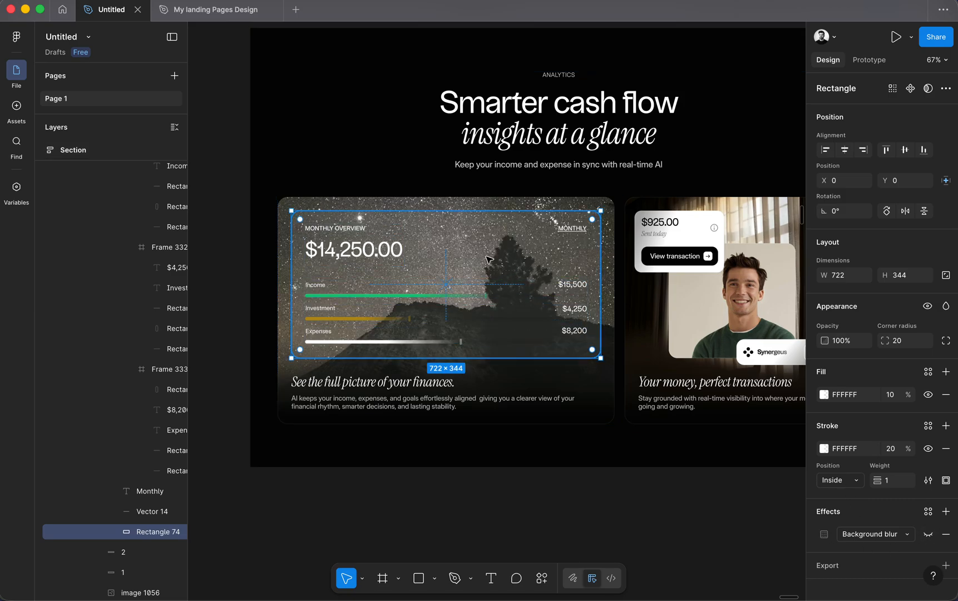
Turn the background blur of the Monthly Overview glass panel back on and deselect the panel
{"action": "left_click", "coordinate": [928, 534]}
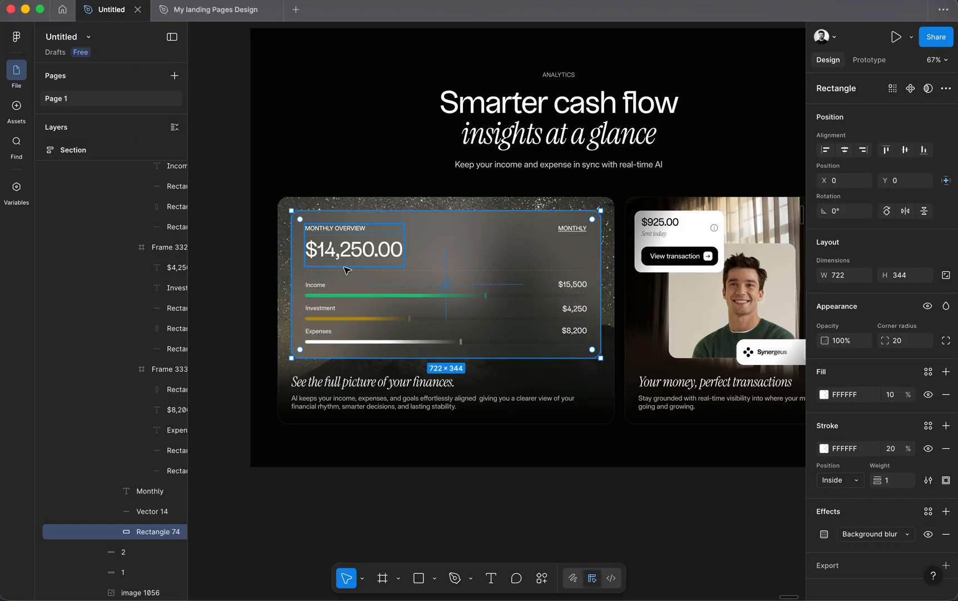
{"action": "left_click", "coordinate": [515, 477]}
Inspect the curtain background image behind the "Your money, perfect transactions" card, then clear the selection
{"action": "scroll", "coordinate": [525, 479], "scroll_direction": "right", "scroll_amount": 4}
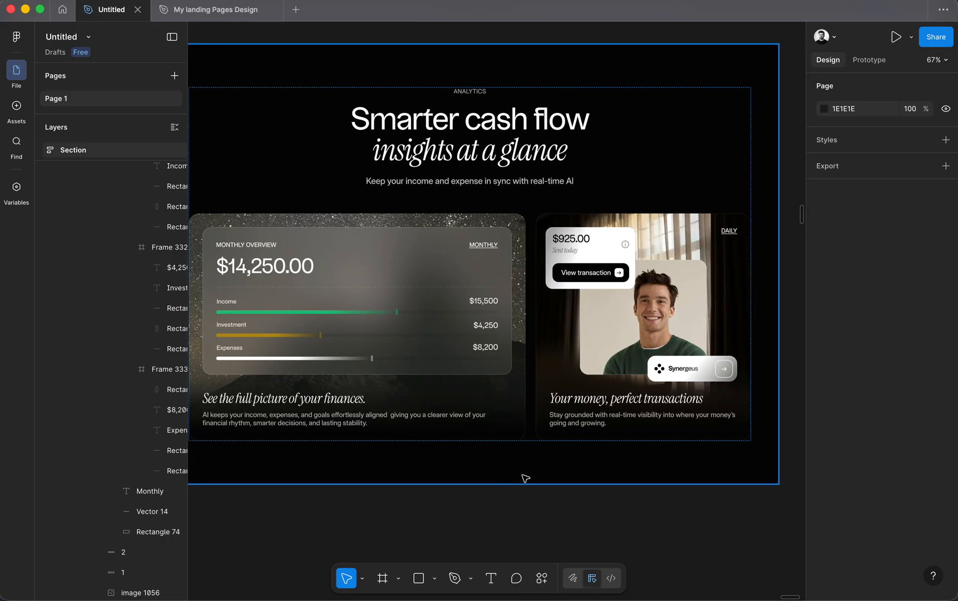
{"action": "scroll", "coordinate": [525, 479], "scroll_direction": "right", "scroll_amount": 3}
{"action": "scroll", "coordinate": [582, 494], "scroll_direction": "down", "scroll_amount": 1}
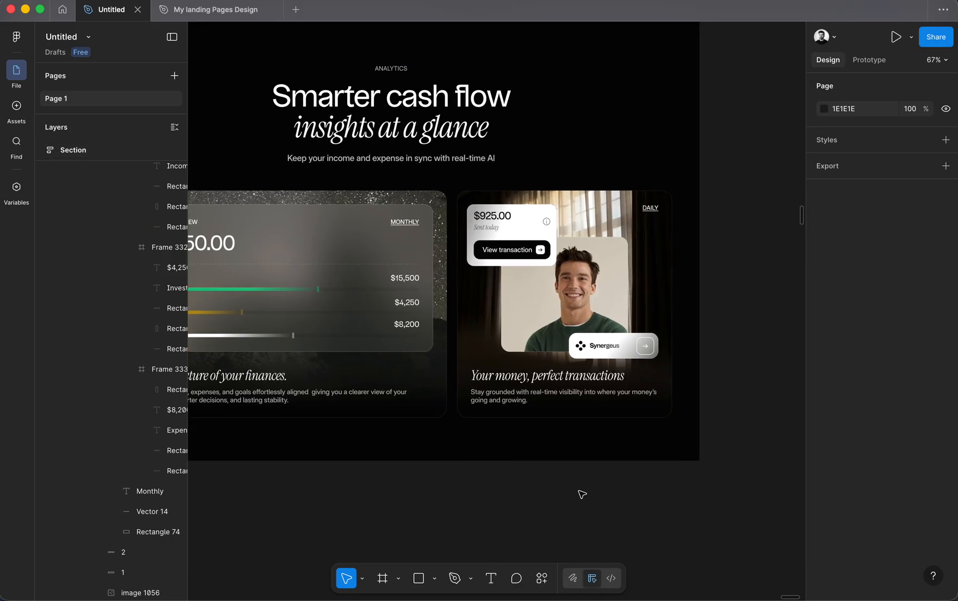
{"action": "left_click", "coordinate": [665, 261], "text": "super"}
{"action": "left_click", "coordinate": [740, 274], "text": "super"}
{"action": "left_click", "coordinate": [669, 253], "text": "super"}
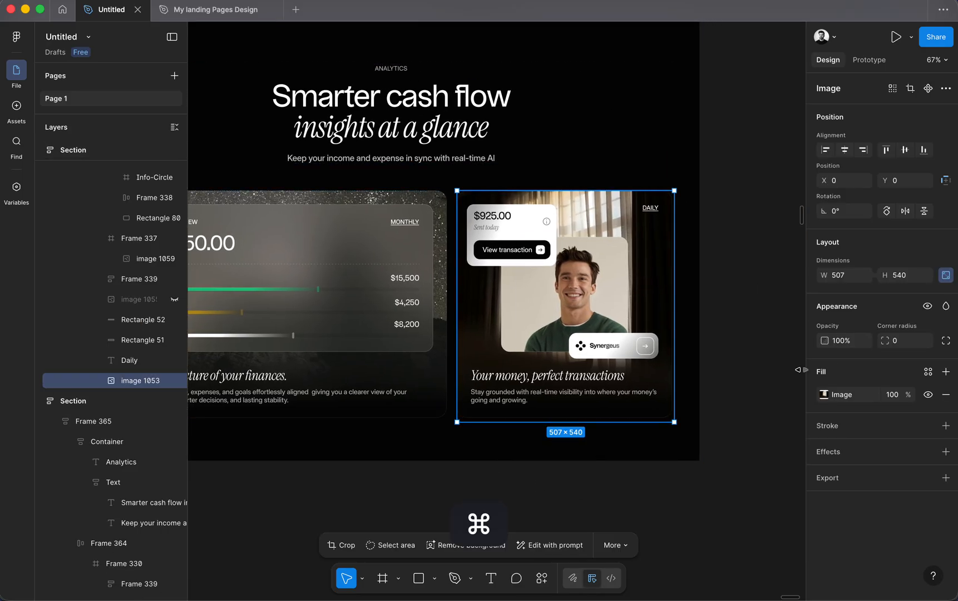
{"action": "left_click", "coordinate": [761, 358]}
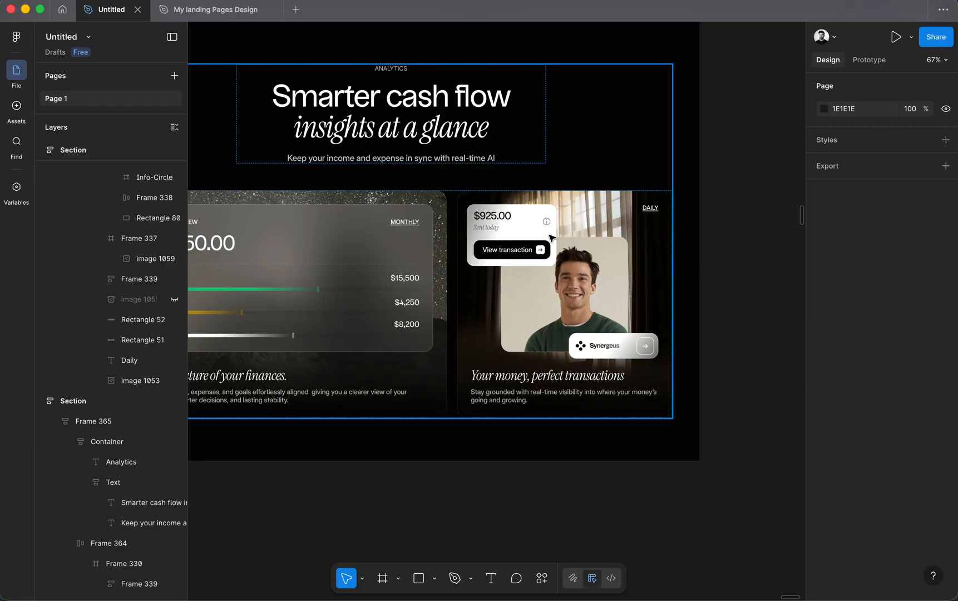
Examine the linear gradient fill and its stops on the white $925.00 panel in the transactions card
{"action": "scroll", "coordinate": [497, 246], "scroll_direction": "up", "scroll_amount": 5}
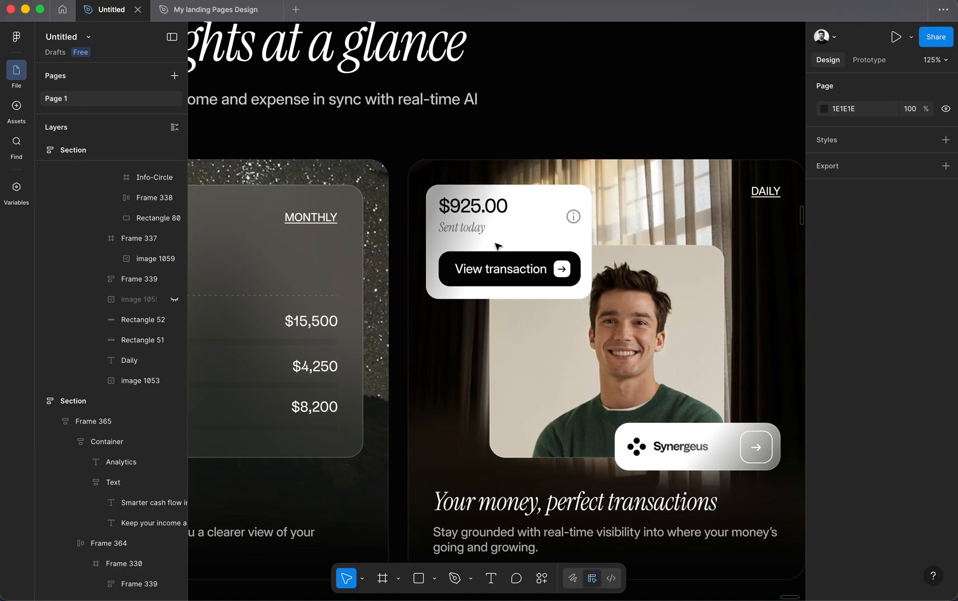
{"action": "scroll", "coordinate": [497, 246], "scroll_direction": "up", "scroll_amount": 3}
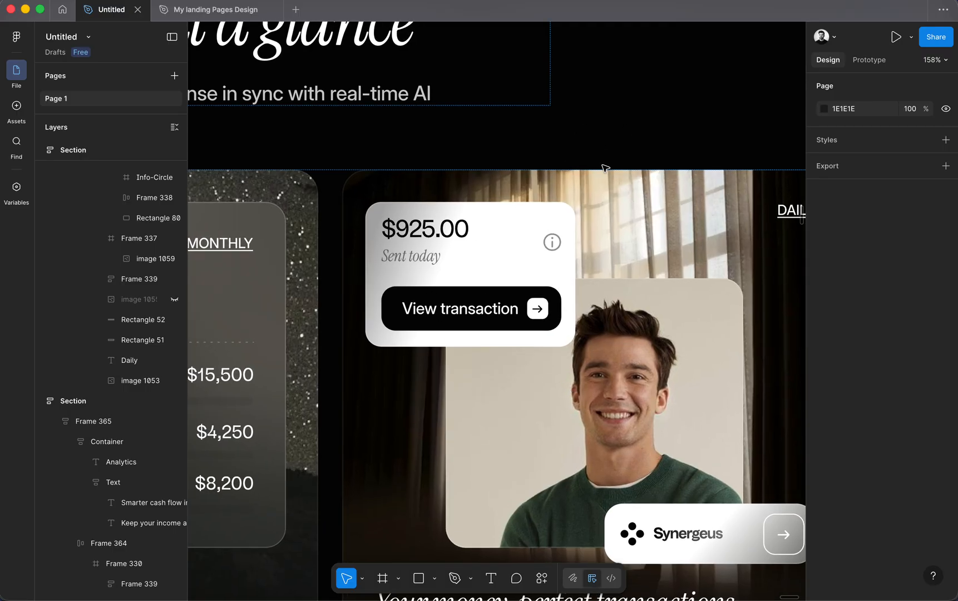
{"action": "key", "text": "super"}
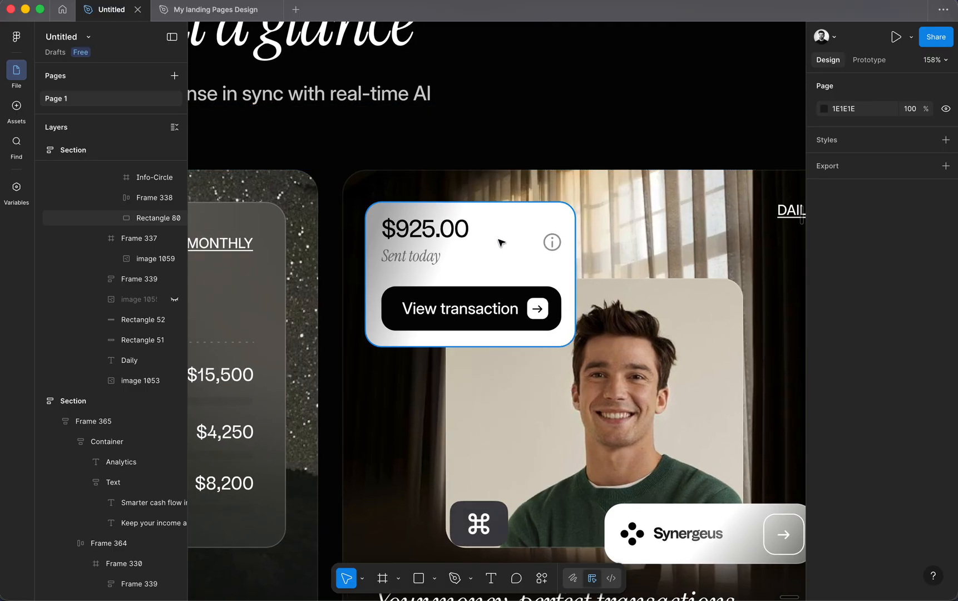
{"action": "left_click", "coordinate": [501, 242], "text": "super"}
{"action": "left_click", "coordinate": [824, 395]}
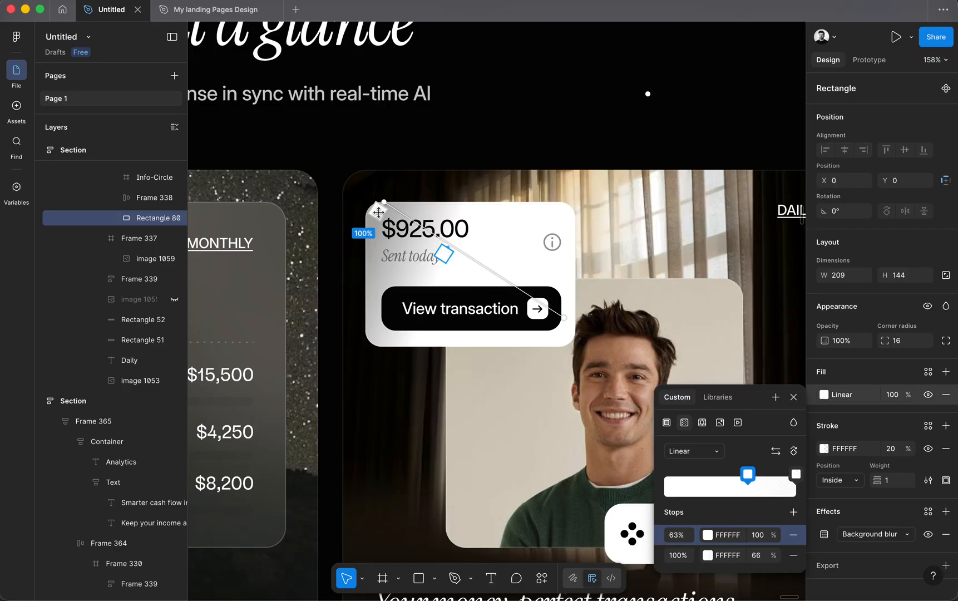
{"action": "key", "text": "Escape"}
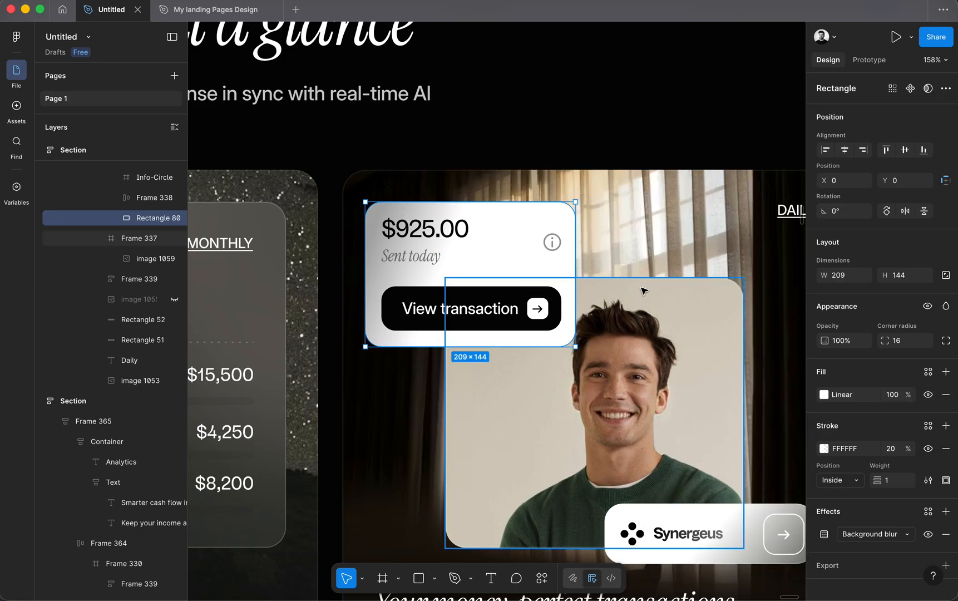
{"action": "left_click", "coordinate": [602, 117]}
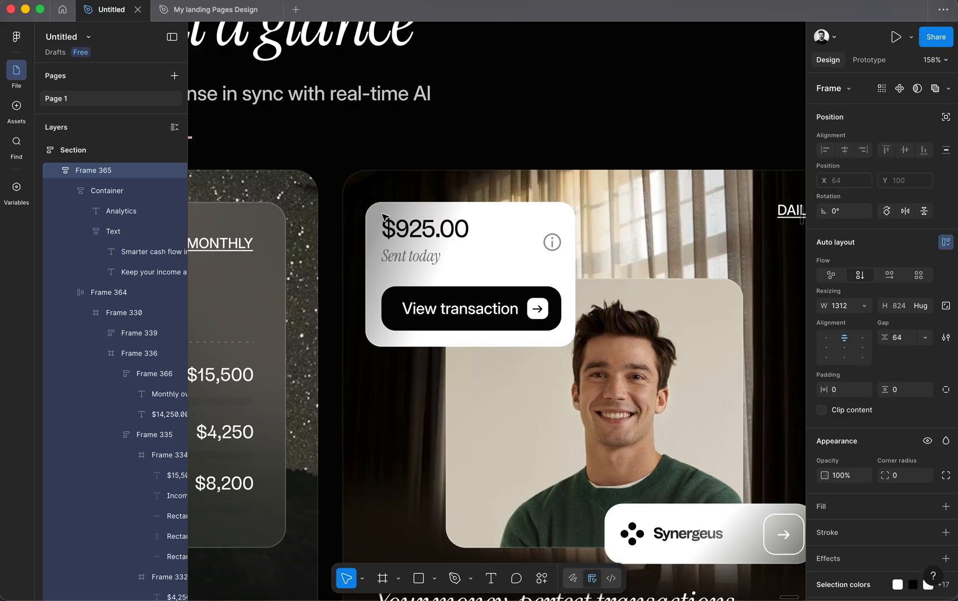
Set the opacity of the 100% stop in the $925.00 panel's linear gradient to 100%
{"action": "left_click", "coordinate": [540, 238], "text": "super"}
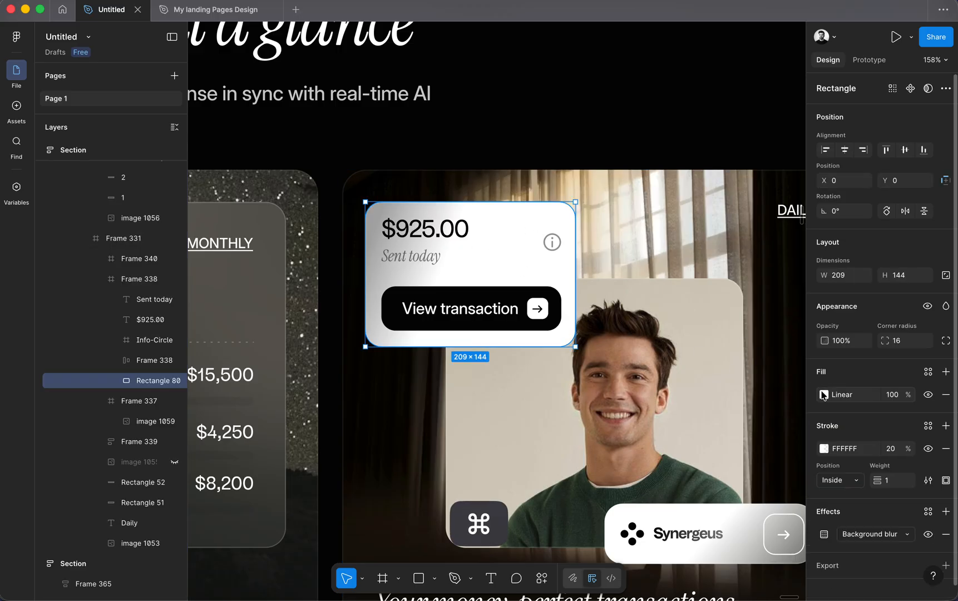
{"action": "left_click", "coordinate": [824, 395]}
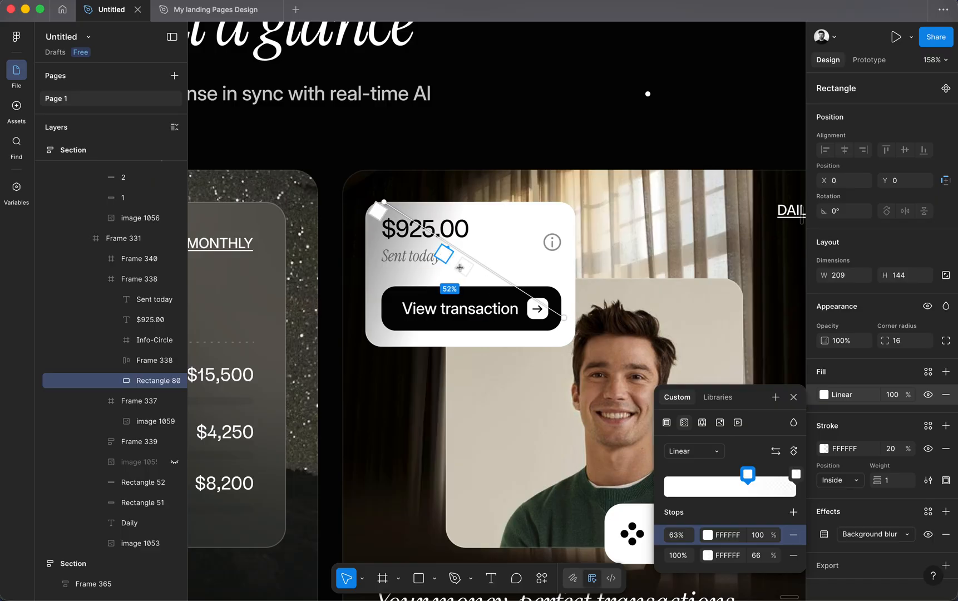
{"action": "left_click", "coordinate": [378, 211]}
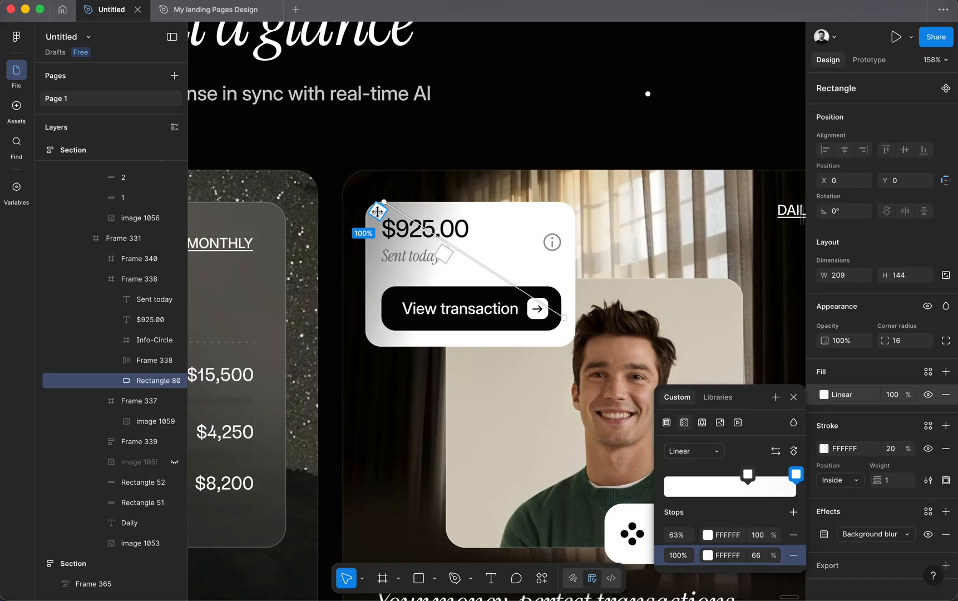
{"action": "left_click", "coordinate": [758, 555]}
{"action": "key", "text": "shift+Up"}
{"action": "key", "text": "shift+Up"}
{"action": "key", "text": "shift+Up"}
{"action": "key", "text": "shift+Up"}
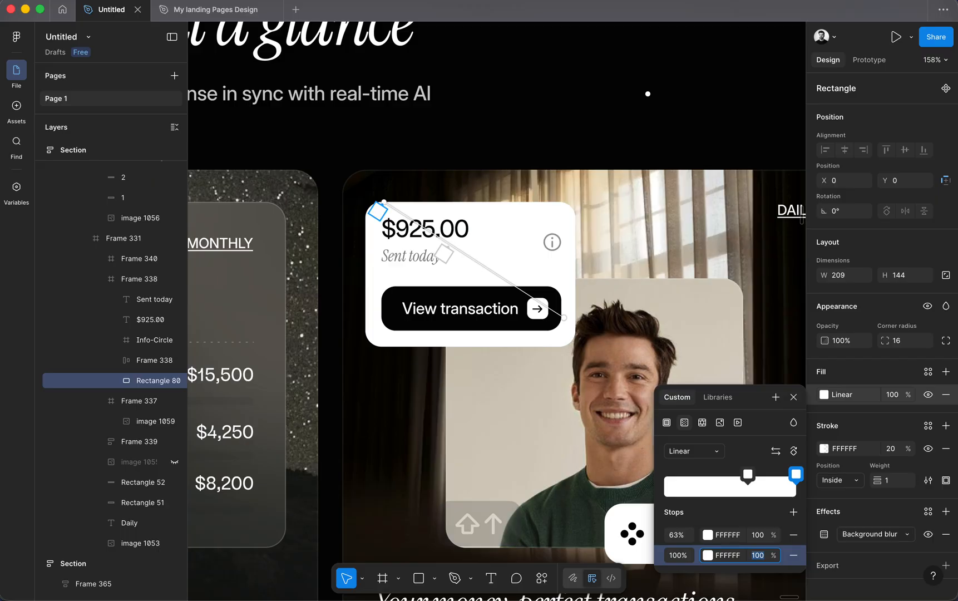
Set the end stop of the $925.00 panel's gradient to 60% opacity and close the fill settings
{"action": "key", "text": "shift+Down"}
{"action": "key", "text": "shift+Down"}
{"action": "key", "text": "shift+Down"}
{"action": "key", "text": "shift+Down"}
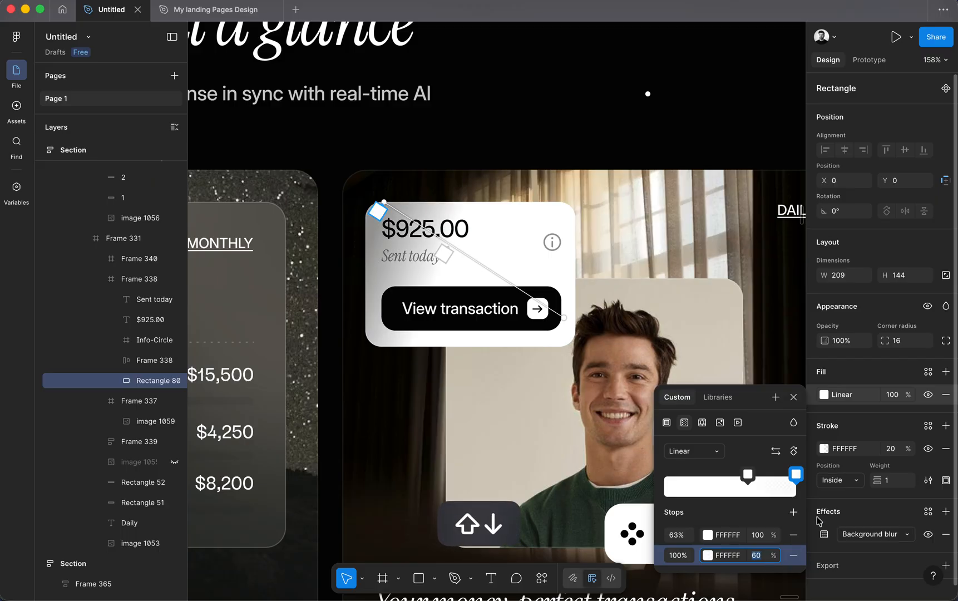
{"action": "left_click", "coordinate": [793, 397]}
{"action": "left_click", "coordinate": [665, 150]}
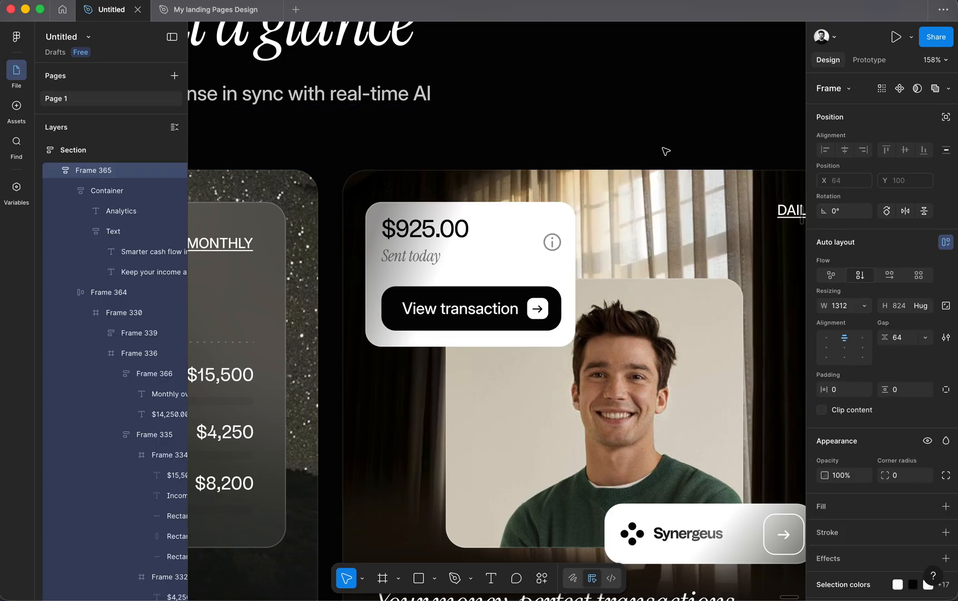
Examine the linear gradient fill of the Synergeus badge background in the transactions card
{"action": "scroll", "coordinate": [696, 167], "scroll_direction": "down", "scroll_amount": 3}
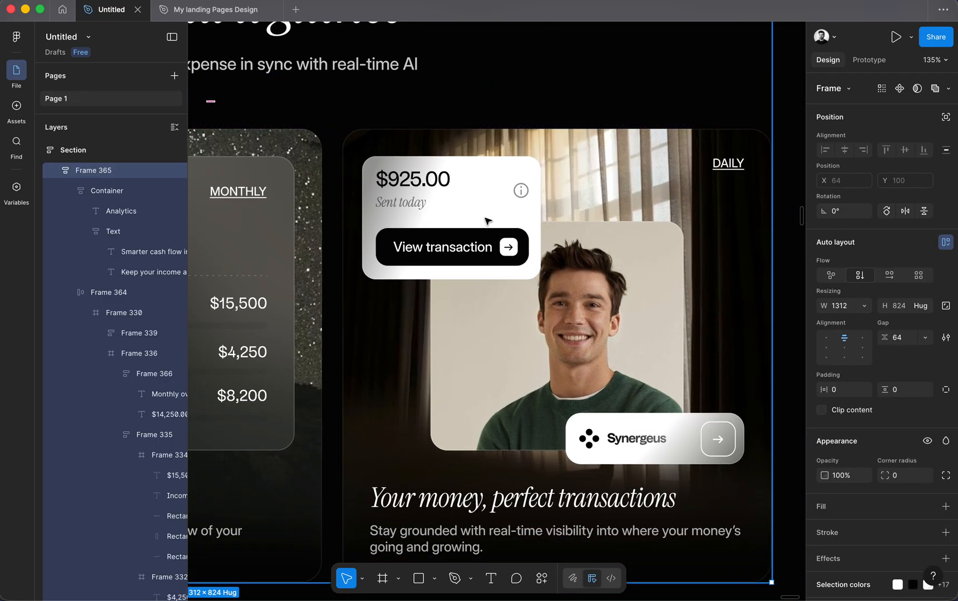
{"action": "scroll", "coordinate": [669, 338], "scroll_direction": "up", "scroll_amount": 1}
{"action": "scroll", "coordinate": [646, 318], "scroll_direction": "down", "scroll_amount": 3}
{"action": "scroll", "coordinate": [645, 317], "scroll_direction": "right", "scroll_amount": 3}
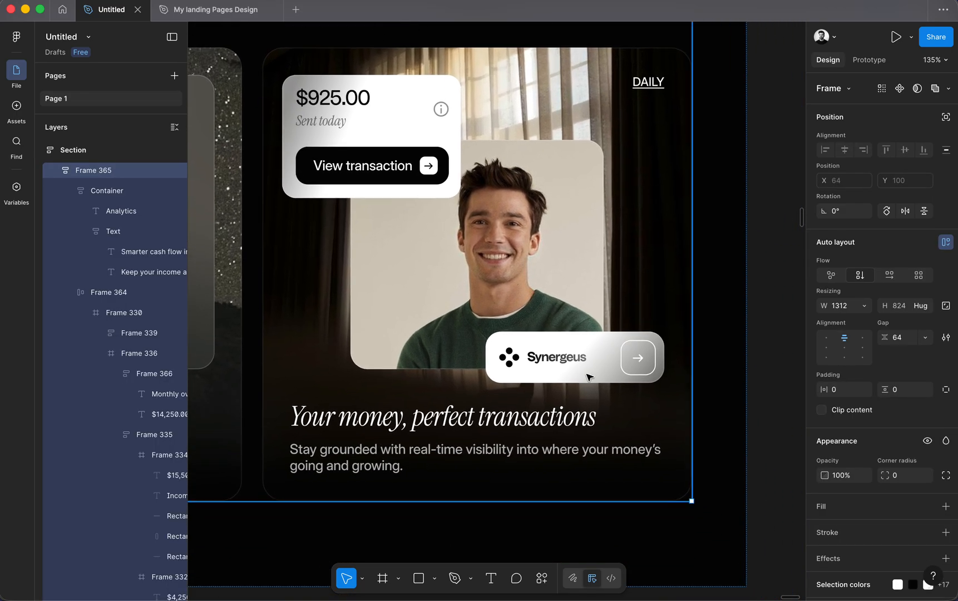
{"action": "left_click", "coordinate": [612, 361], "text": "super"}
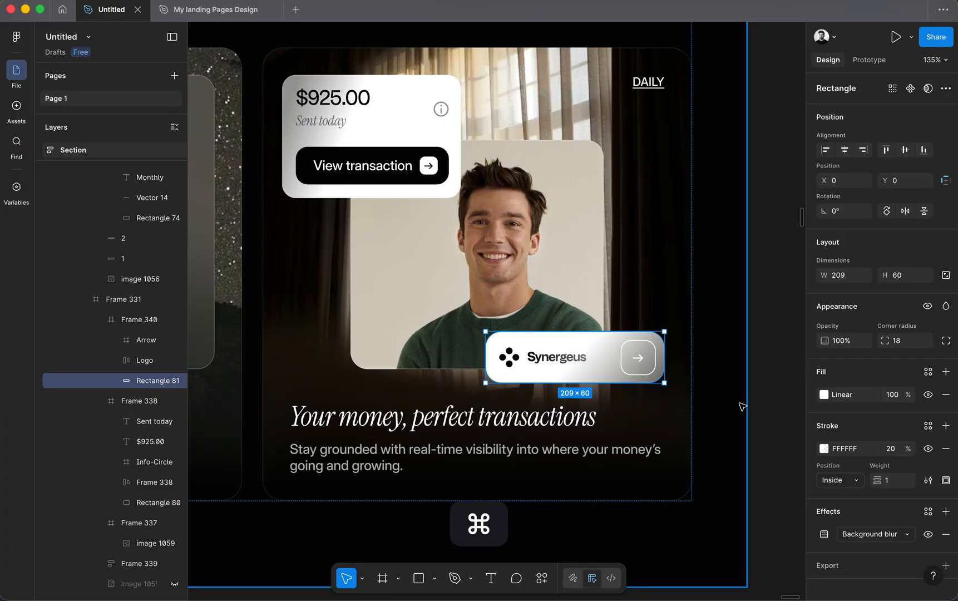
{"action": "left_click", "coordinate": [825, 395]}
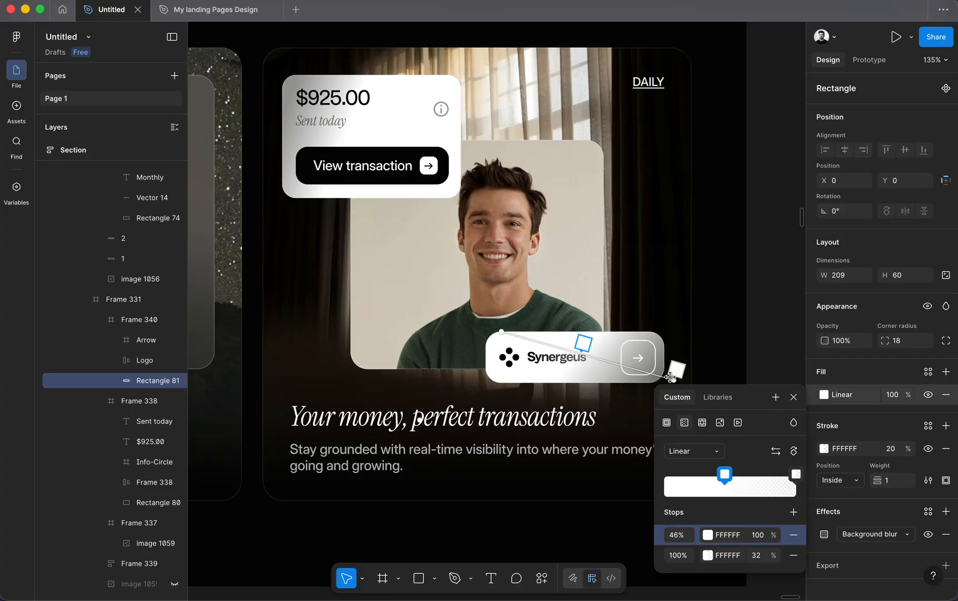
{"action": "scroll", "coordinate": [620, 374], "scroll_direction": "down", "scroll_amount": 2}
{"action": "scroll", "coordinate": [620, 374], "scroll_direction": "right", "scroll_amount": 4}
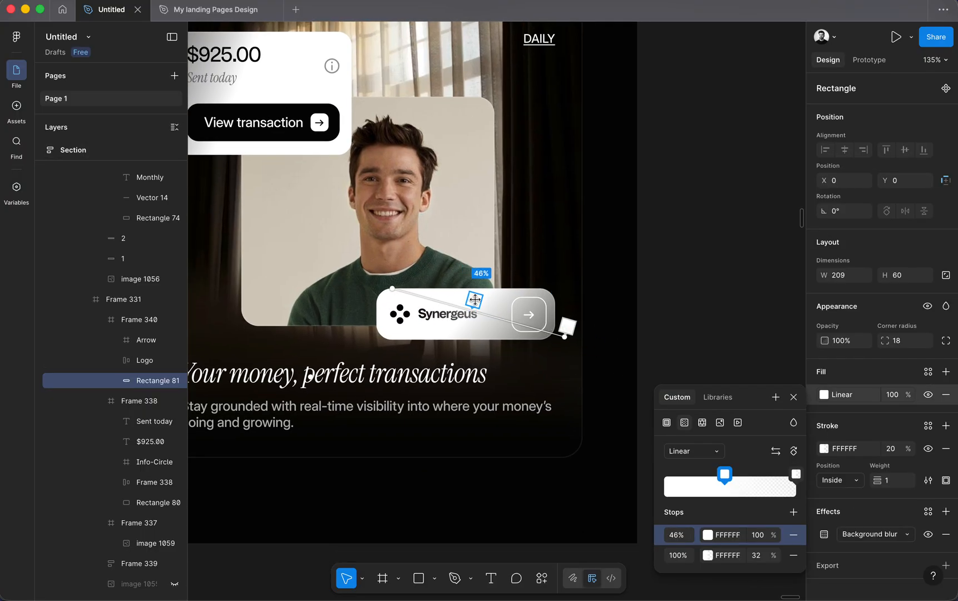
Set the opacity of the 100% stop in the Synergeus badge's gradient to 100%
{"action": "left_click", "coordinate": [569, 326]}
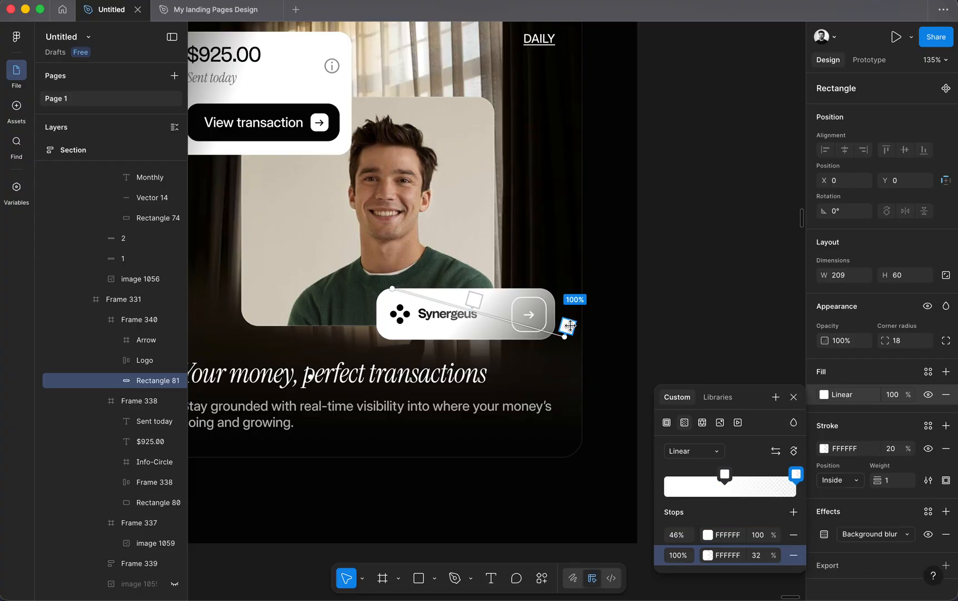
{"action": "left_click", "coordinate": [761, 557]}
{"action": "key", "text": "shift+Up"}
{"action": "key", "text": "shift+Up"}
{"action": "key", "text": "shift+Up"}
{"action": "key", "text": "shift+Up"}
{"action": "key", "text": "shift+Up"}
{"action": "key", "text": "shift+Up"}
{"action": "key", "text": "shift+Up"}
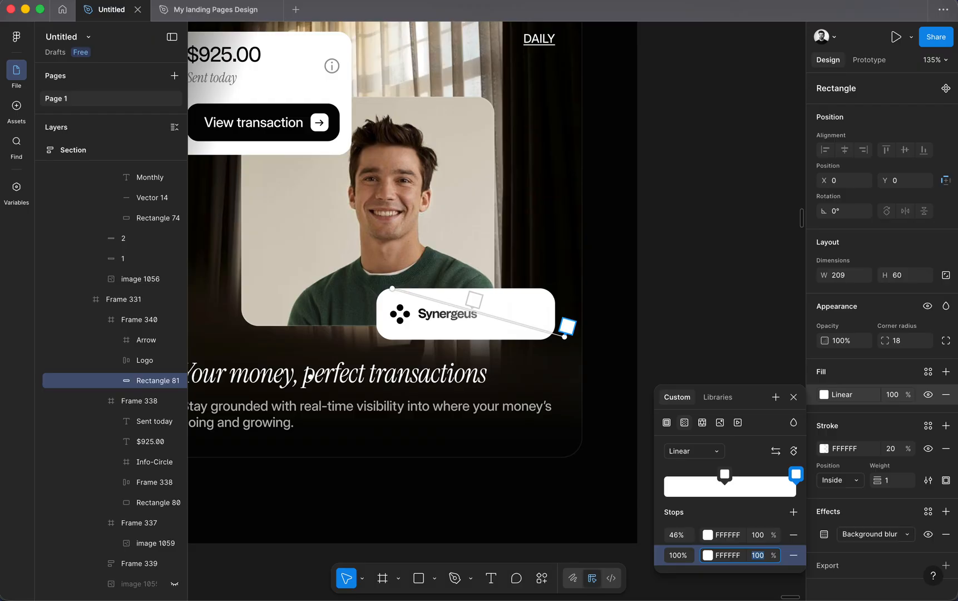
Set the end stop of the Synergeus badge's gradient to 30% opacity and deselect the badge
{"action": "key", "text": "shift+Down"}
{"action": "key", "text": "shift+Down"}
{"action": "key", "text": "shift+Down"}
{"action": "key", "text": "shift+Down"}
{"action": "key", "text": "shift+Down"}
{"action": "key", "text": "shift+Down"}
{"action": "key", "text": "shift+Down"}
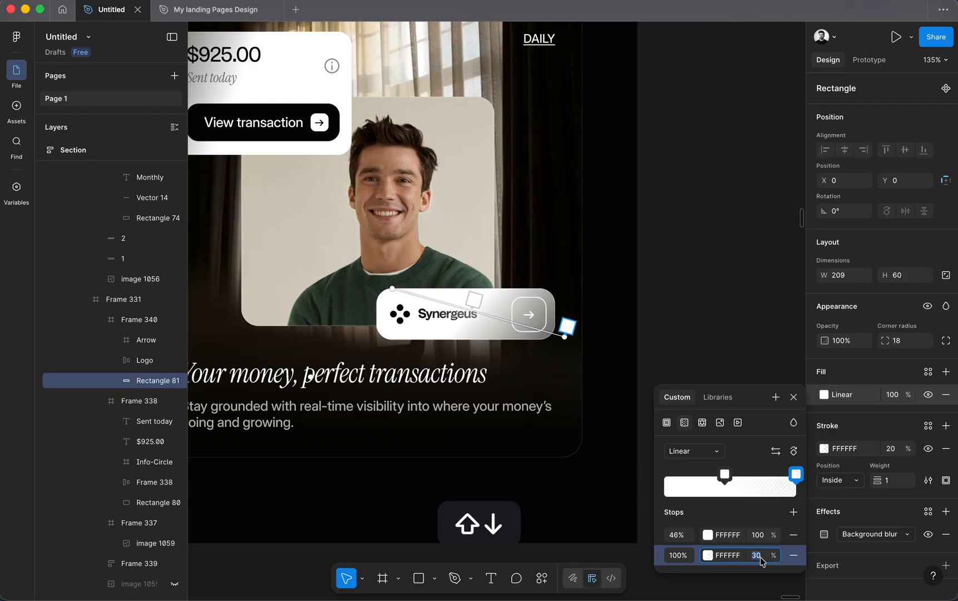
{"action": "left_click", "coordinate": [692, 308]}
{"action": "scroll", "coordinate": [647, 294], "scroll_direction": "down", "scroll_amount": 8}
{"action": "left_click", "coordinate": [687, 335]}
Inspect the blur overlays Rectangle 51 and Rectangle 52 behind the transactions card's caption text
{"action": "scroll", "coordinate": [606, 415], "scroll_direction": "up", "scroll_amount": 5}
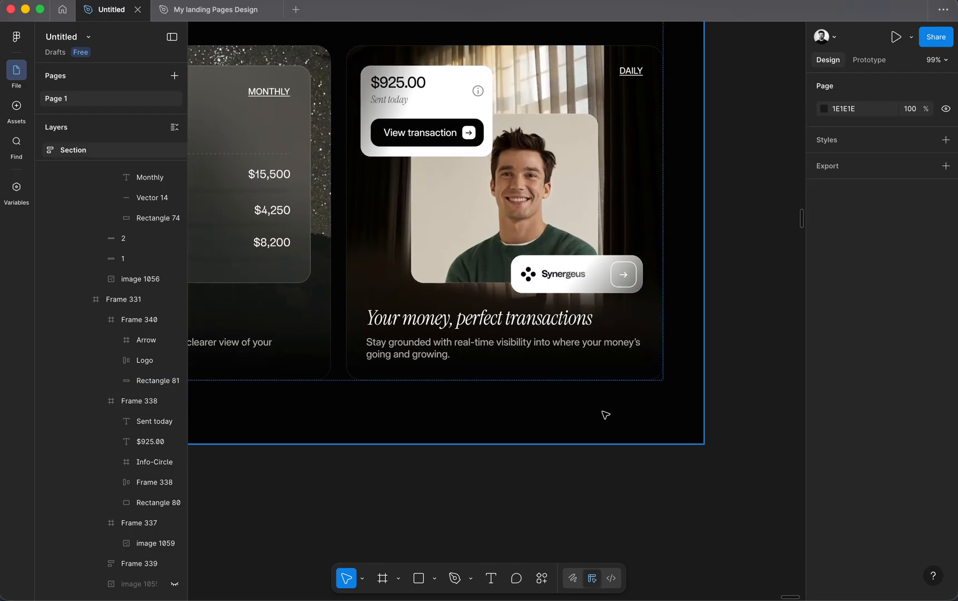
{"action": "left_click", "coordinate": [627, 315]}
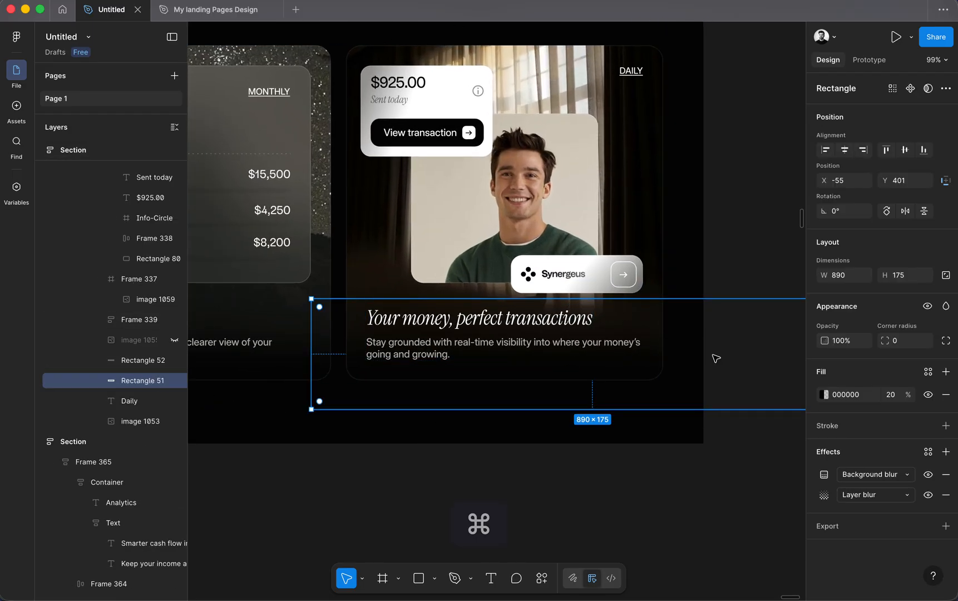
{"action": "scroll", "coordinate": [486, 368], "scroll_direction": "down", "scroll_amount": 5}
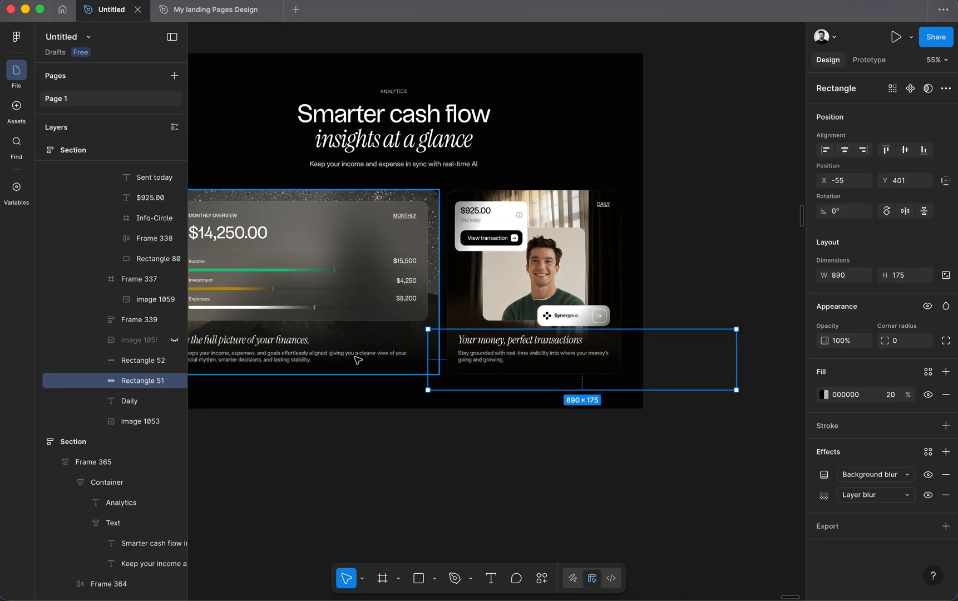
{"action": "scroll", "coordinate": [328, 356], "scroll_direction": "up", "scroll_amount": 3}
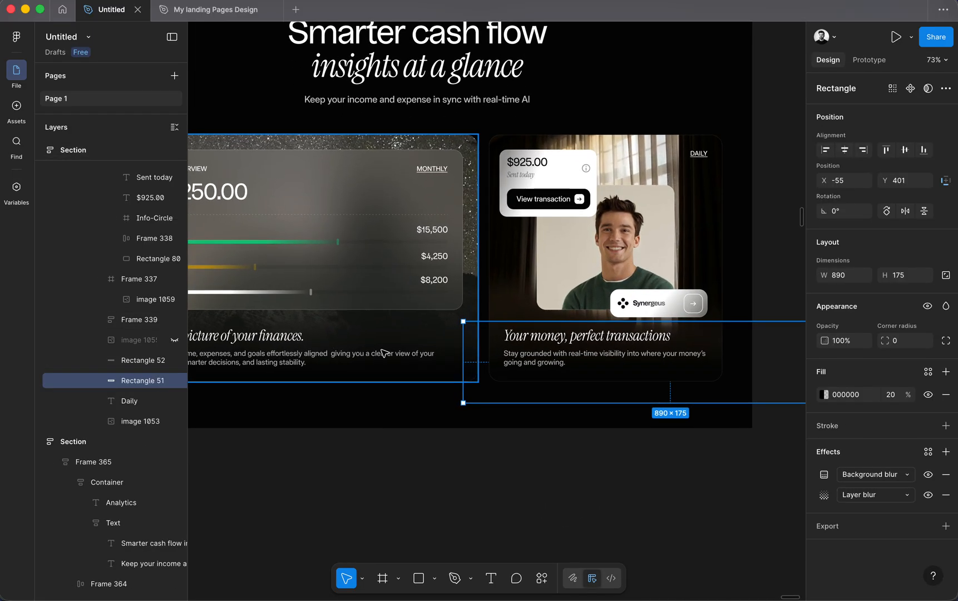
{"action": "left_click", "coordinate": [144, 360]}
{"action": "scroll", "coordinate": [606, 385], "scroll_direction": "right", "scroll_amount": 3}
{"action": "scroll", "coordinate": [674, 260], "scroll_direction": "down", "scroll_amount": 2}
{"action": "left_click", "coordinate": [677, 261]}
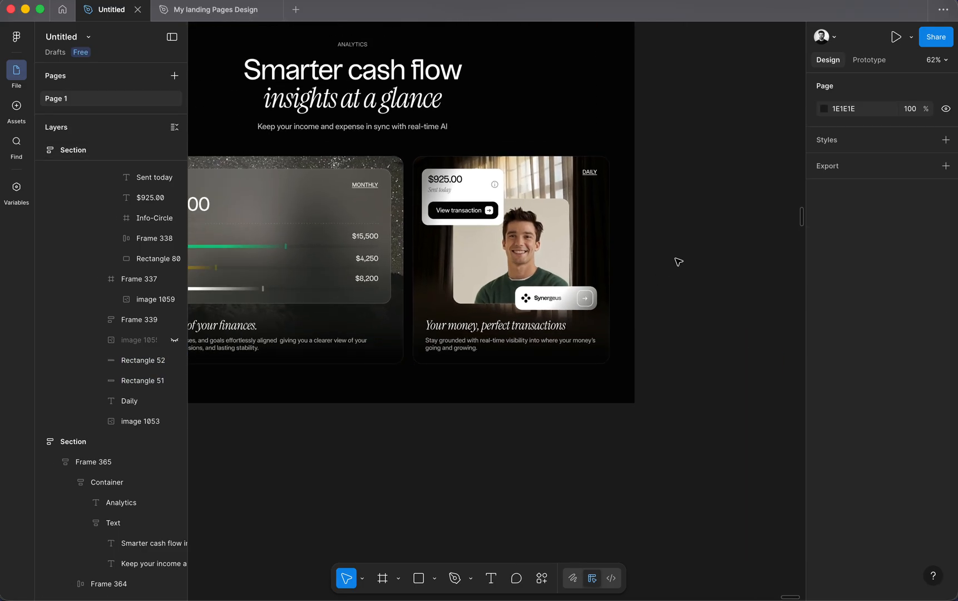
Review the whole analytics section and select the starry background image of the Monthly Overview card
{"action": "scroll", "coordinate": [675, 258], "scroll_direction": "down", "scroll_amount": 3}
{"action": "scroll", "coordinate": [717, 254], "scroll_direction": "left", "scroll_amount": 3}
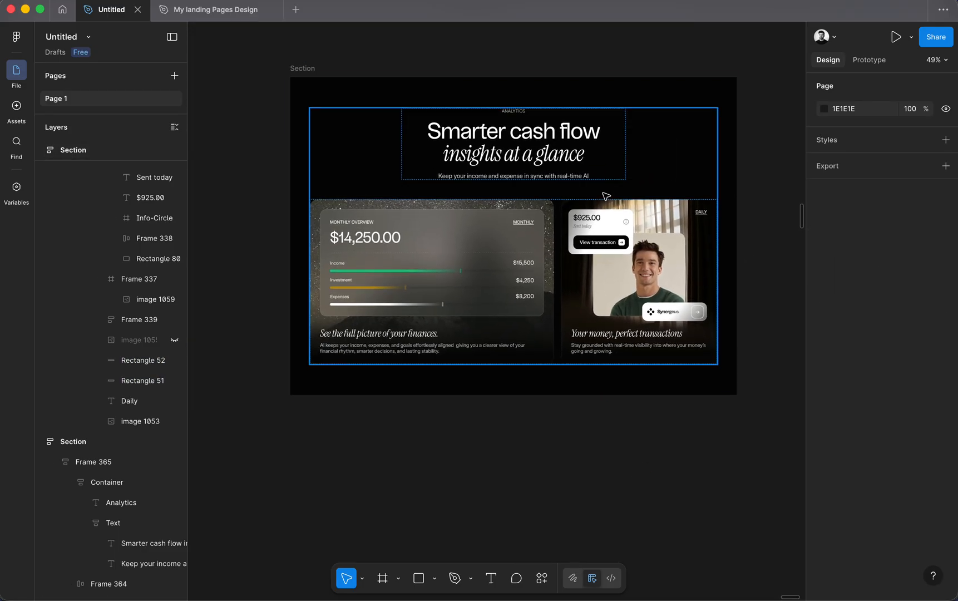
{"action": "scroll", "coordinate": [640, 268], "scroll_direction": "up", "scroll_amount": 1}
{"action": "scroll", "coordinate": [742, 249], "scroll_direction": "up", "scroll_amount": 2}
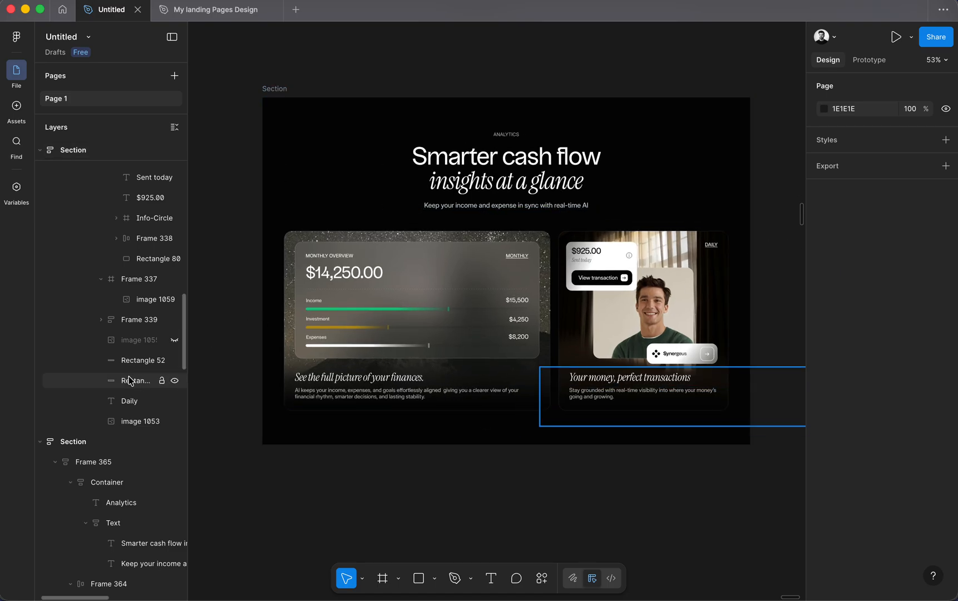
{"action": "scroll", "coordinate": [550, 378], "scroll_direction": "down", "scroll_amount": 1}
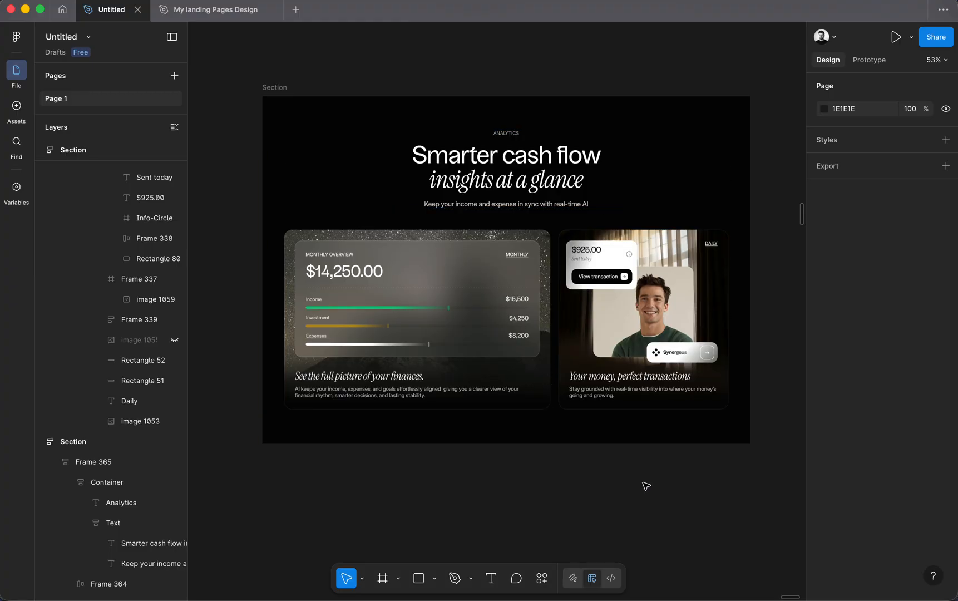
{"action": "left_click", "coordinate": [499, 236], "text": "super"}
Switch to Unsplash in the Arc browser and copy the photo of a red streetcar among dark skyscrapers
{"action": "mouse_move", "coordinate": [645, 599]}
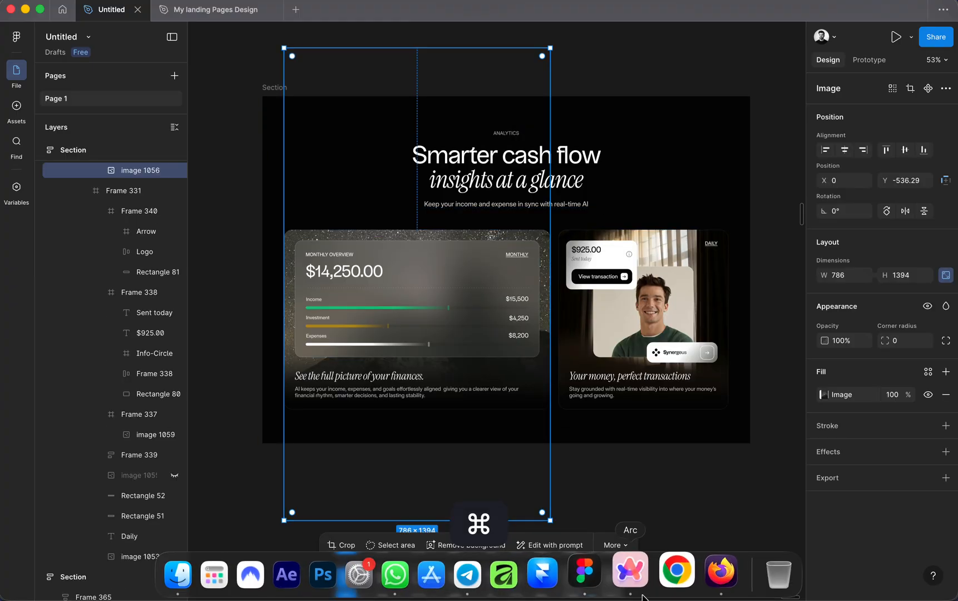
{"action": "left_click", "coordinate": [632, 579]}
{"action": "scroll", "coordinate": [457, 256], "scroll_direction": "down", "scroll_amount": 2}
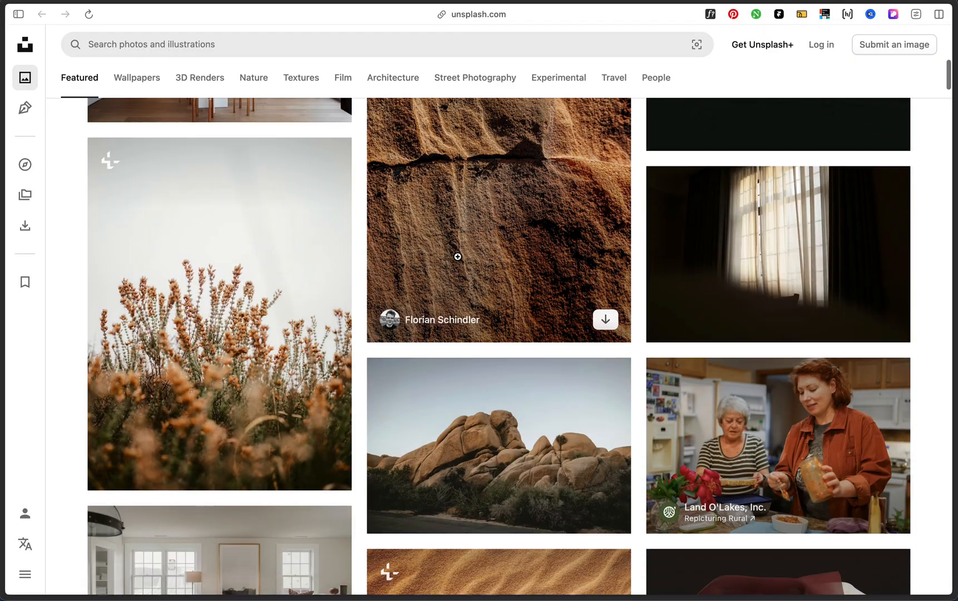
{"action": "scroll", "coordinate": [457, 256], "scroll_direction": "down", "scroll_amount": 15}
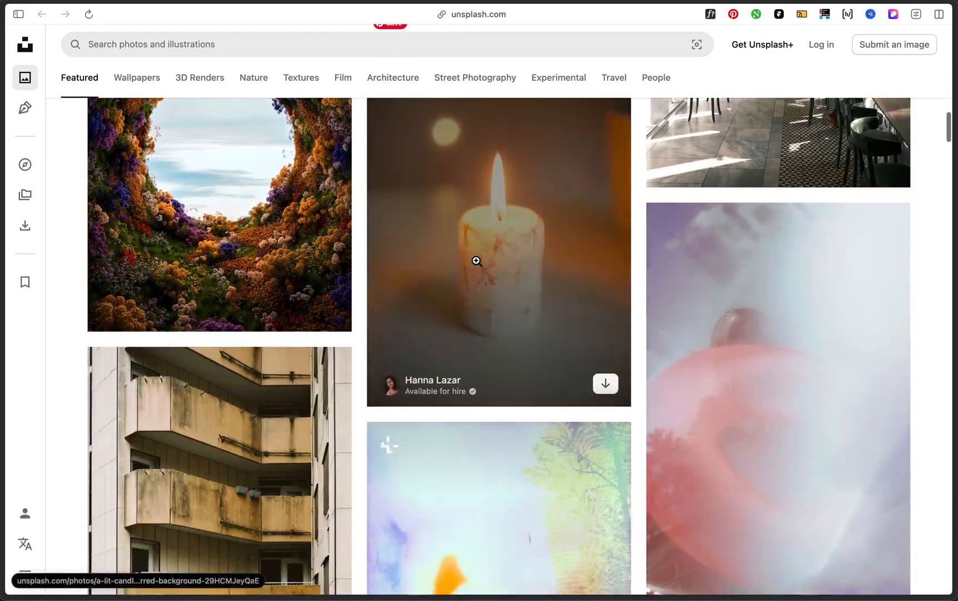
{"action": "scroll", "coordinate": [477, 261], "scroll_direction": "down", "scroll_amount": 15}
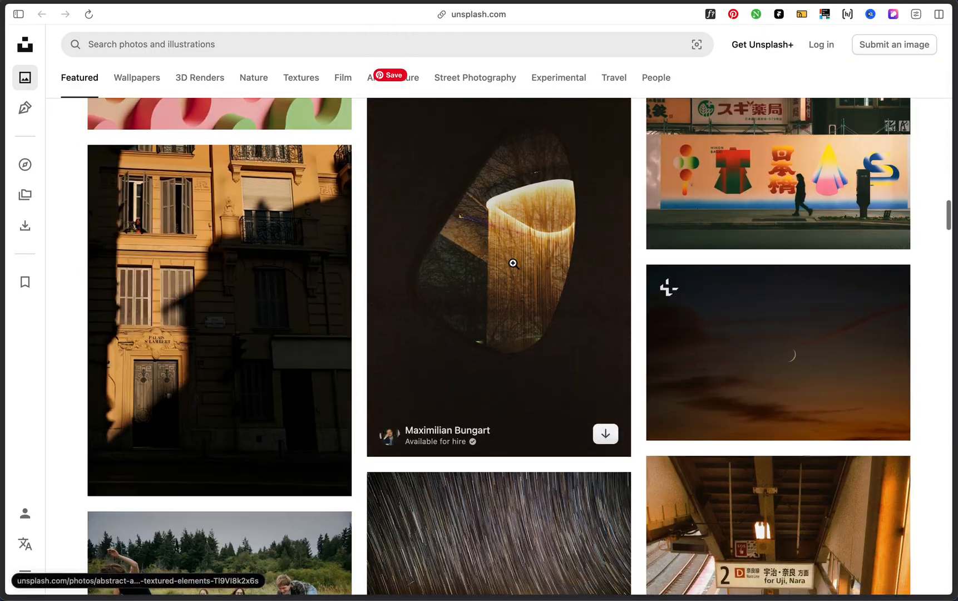
{"action": "scroll", "coordinate": [514, 263], "scroll_direction": "down", "scroll_amount": 15}
{"action": "scroll", "coordinate": [500, 261], "scroll_direction": "up", "scroll_amount": 5}
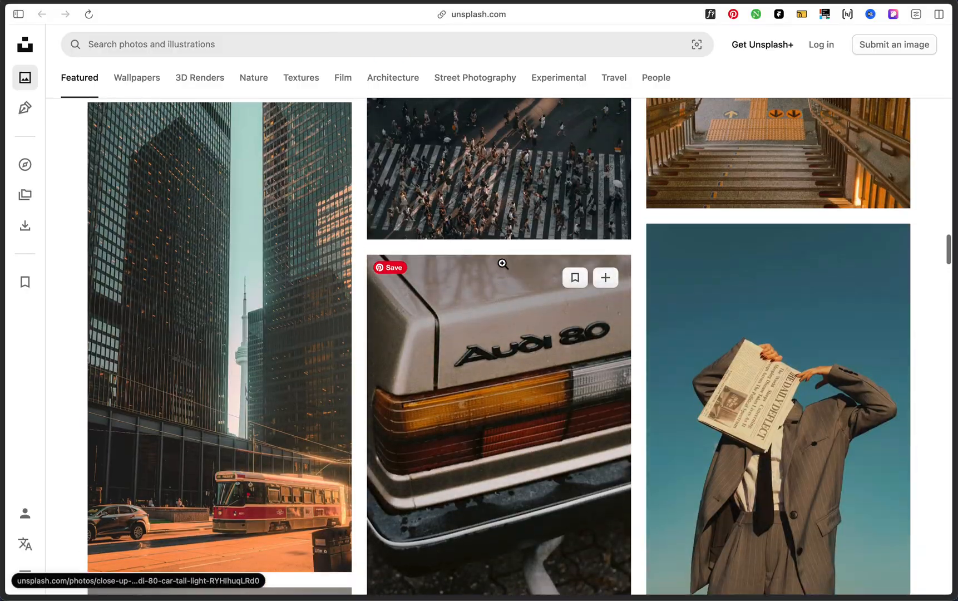
{"action": "right_click", "coordinate": [284, 264]}
{"action": "left_click", "coordinate": [341, 440]}
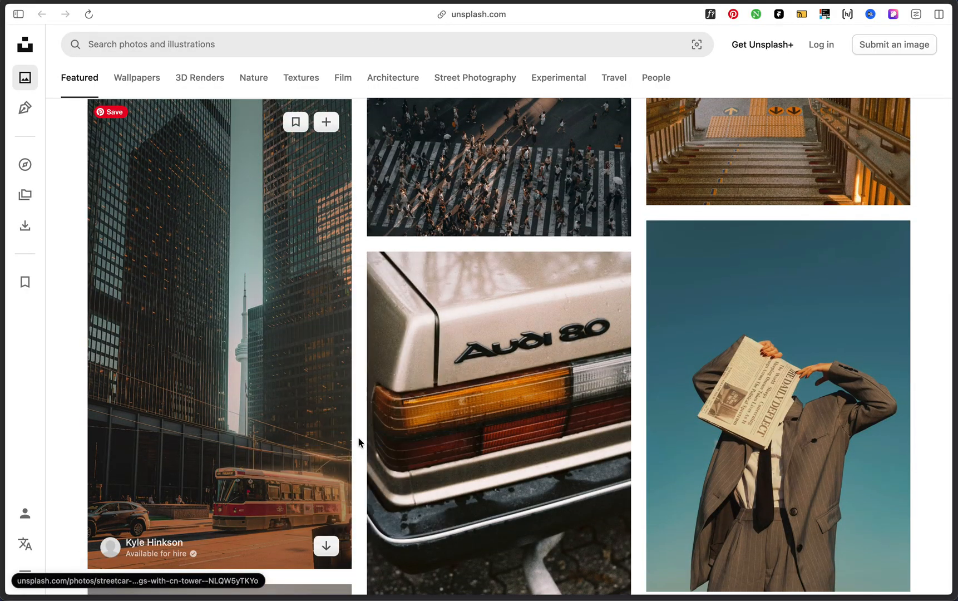
Return to Figma, replace the Monthly Overview card's starry background with the copied streetcar photo, and deselect it
{"action": "mouse_move", "coordinate": [536, 596]}
{"action": "left_click", "coordinate": [595, 576]}
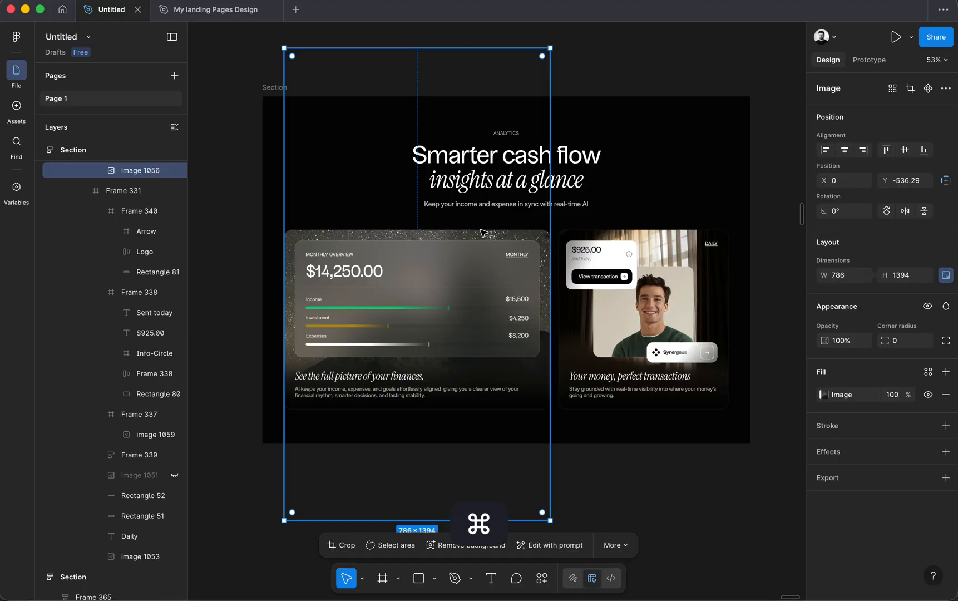
{"action": "left_click", "coordinate": [639, 513]}
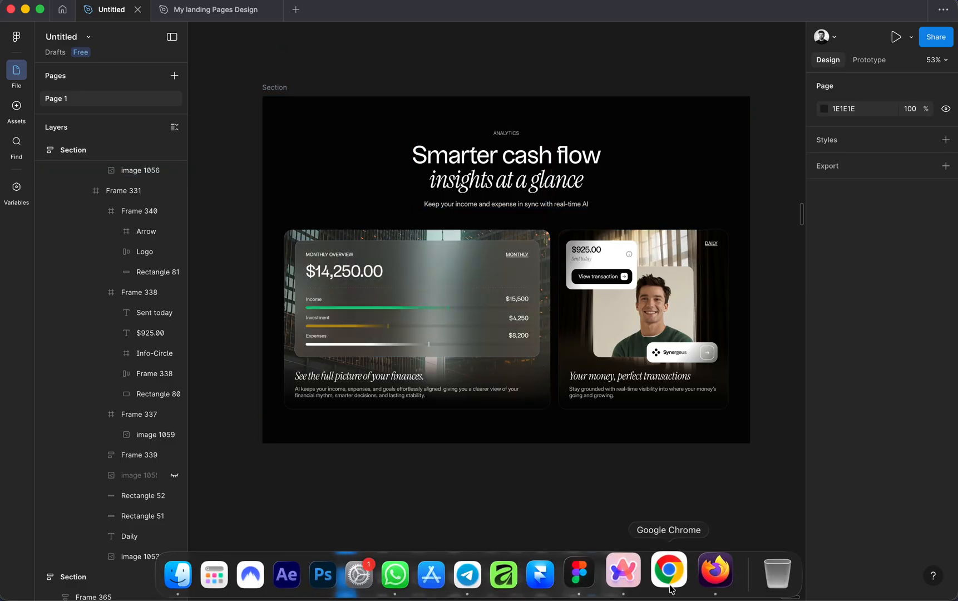
Switch back to Unsplash in Arc, browse the featured photos, and copy the one of tall dry grass against a blue sky
{"action": "left_click", "coordinate": [630, 573]}
{"action": "scroll", "coordinate": [515, 344], "scroll_direction": "down", "scroll_amount": 15}
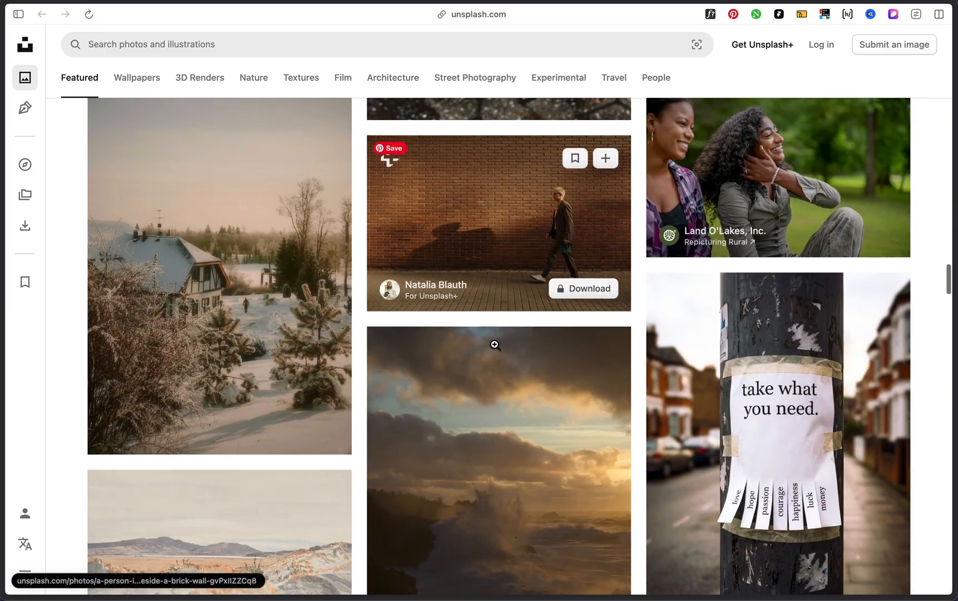
{"action": "scroll", "coordinate": [495, 345], "scroll_direction": "down", "scroll_amount": 20}
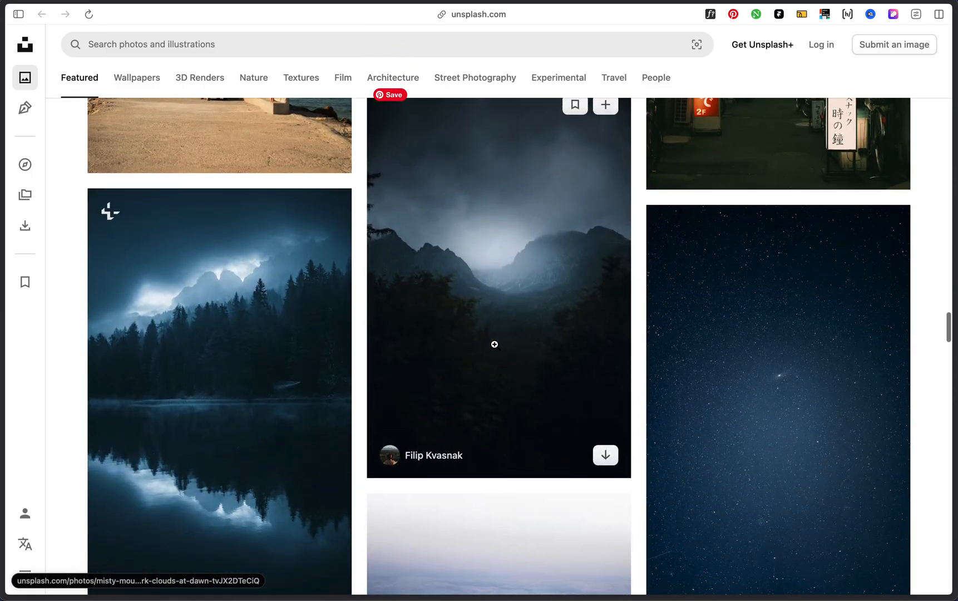
{"action": "scroll", "coordinate": [495, 347], "scroll_direction": "down", "scroll_amount": 20}
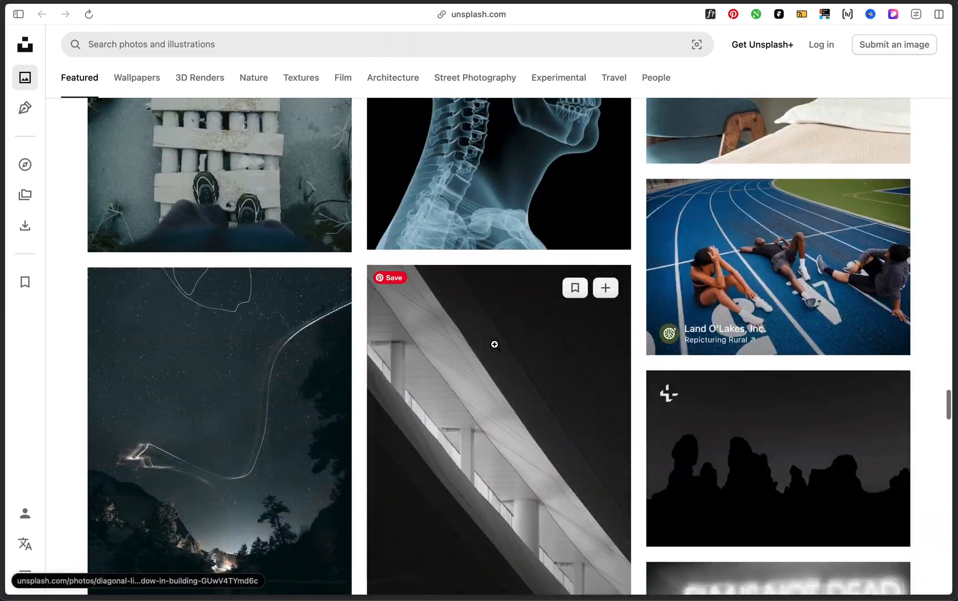
{"action": "scroll", "coordinate": [495, 345], "scroll_direction": "down", "scroll_amount": 20}
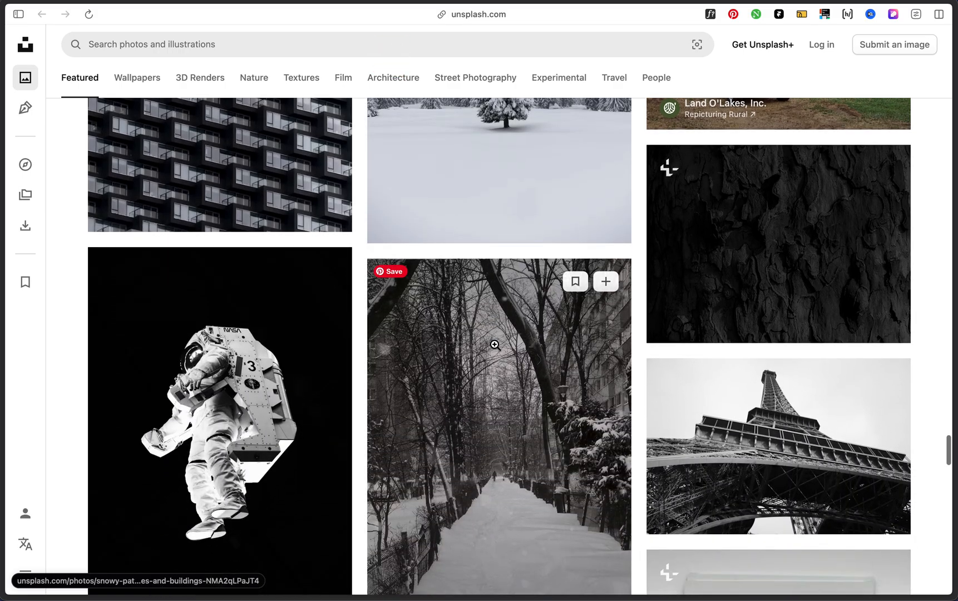
{"action": "scroll", "coordinate": [495, 345], "scroll_direction": "down", "scroll_amount": 20}
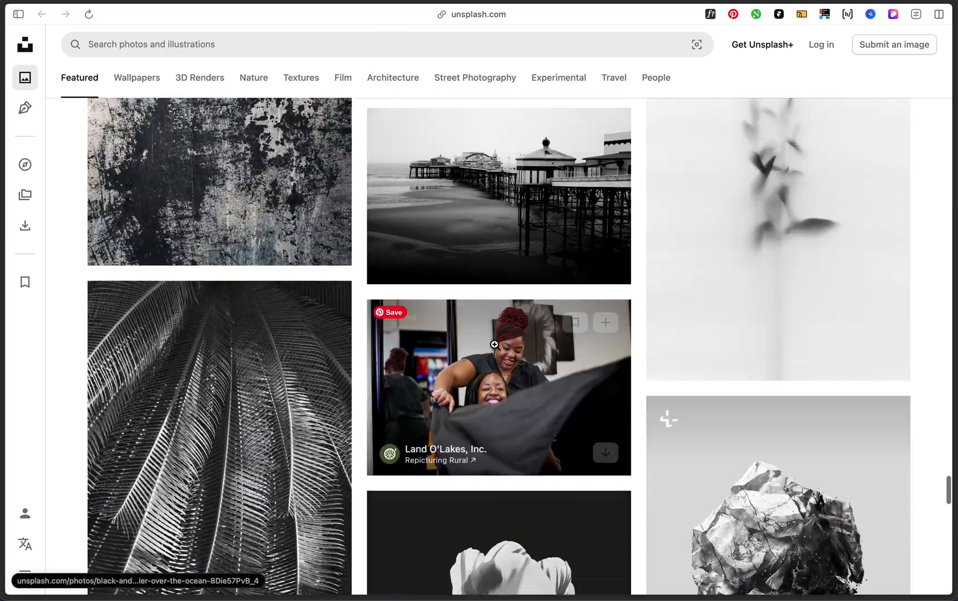
{"action": "scroll", "coordinate": [495, 345], "scroll_direction": "down", "scroll_amount": 20}
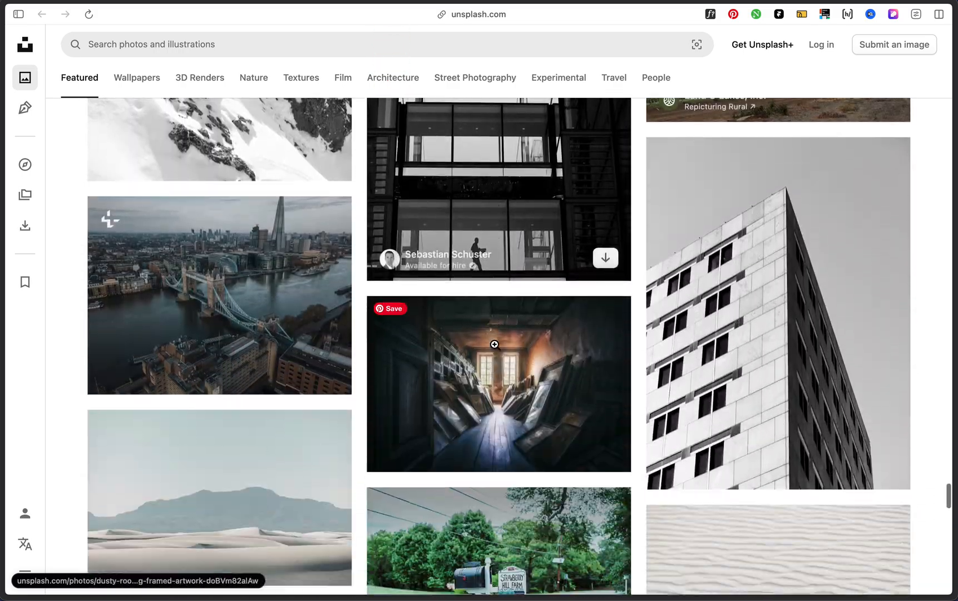
{"action": "scroll", "coordinate": [495, 345], "scroll_direction": "down", "scroll_amount": 20}
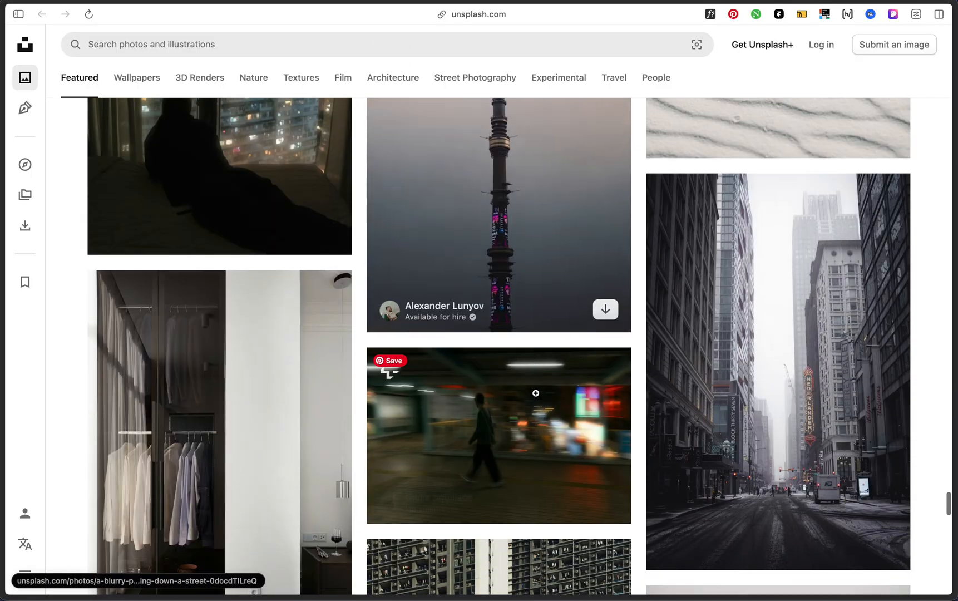
{"action": "scroll", "coordinate": [536, 393], "scroll_direction": "down", "scroll_amount": 20}
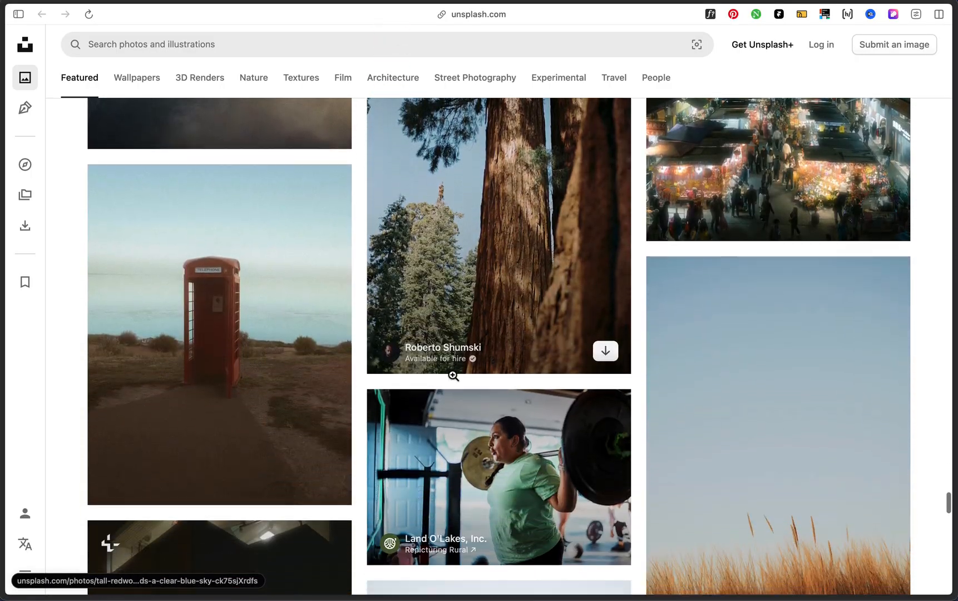
{"action": "scroll", "coordinate": [467, 379], "scroll_direction": "down", "scroll_amount": 5}
{"action": "scroll", "coordinate": [467, 385], "scroll_direction": "up", "scroll_amount": 2}
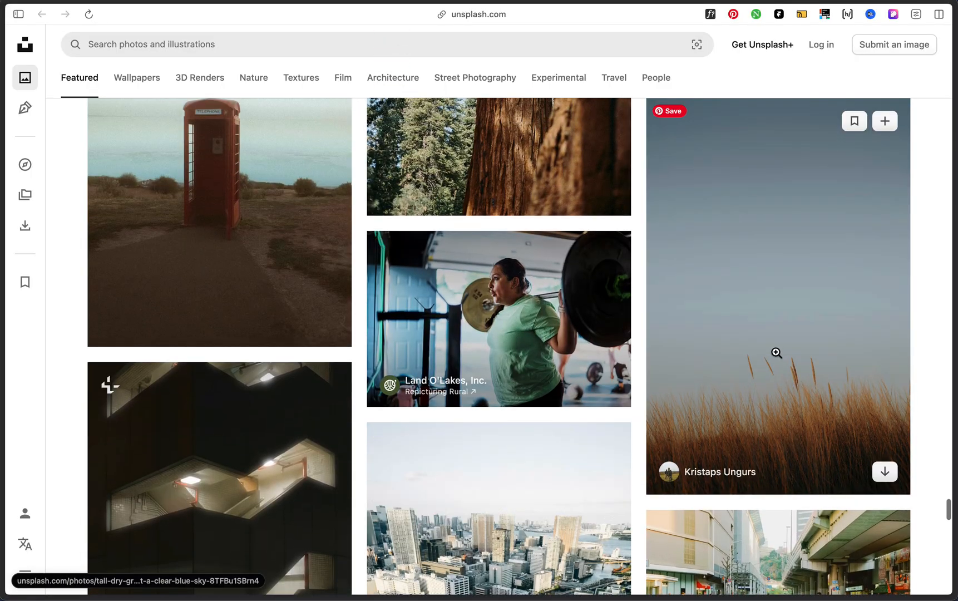
{"action": "scroll", "coordinate": [554, 345], "scroll_direction": "down", "scroll_amount": 1}
{"action": "right_click", "coordinate": [821, 266]}
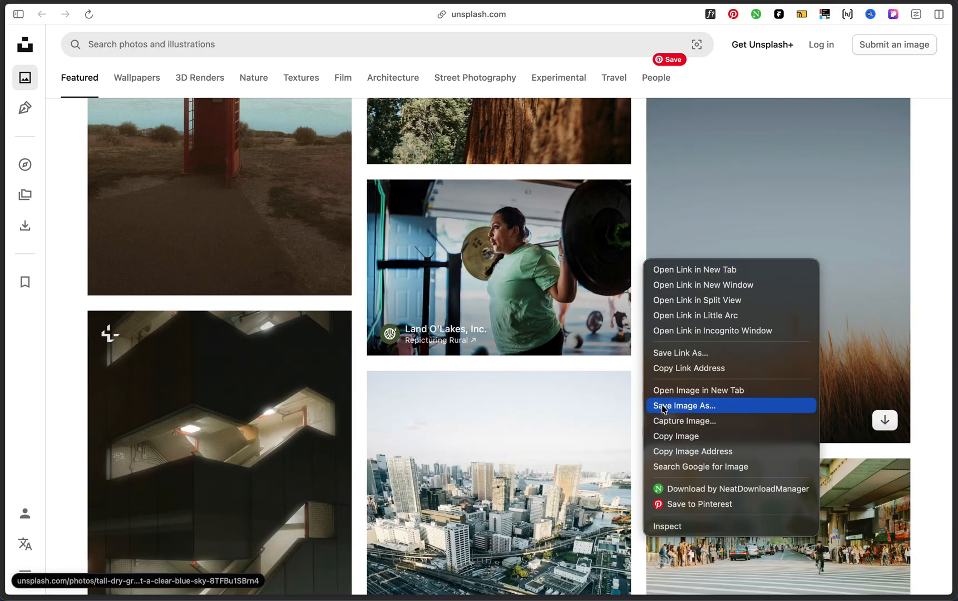
{"action": "right_click", "coordinate": [553, 267]}
{"action": "right_click", "coordinate": [831, 256]}
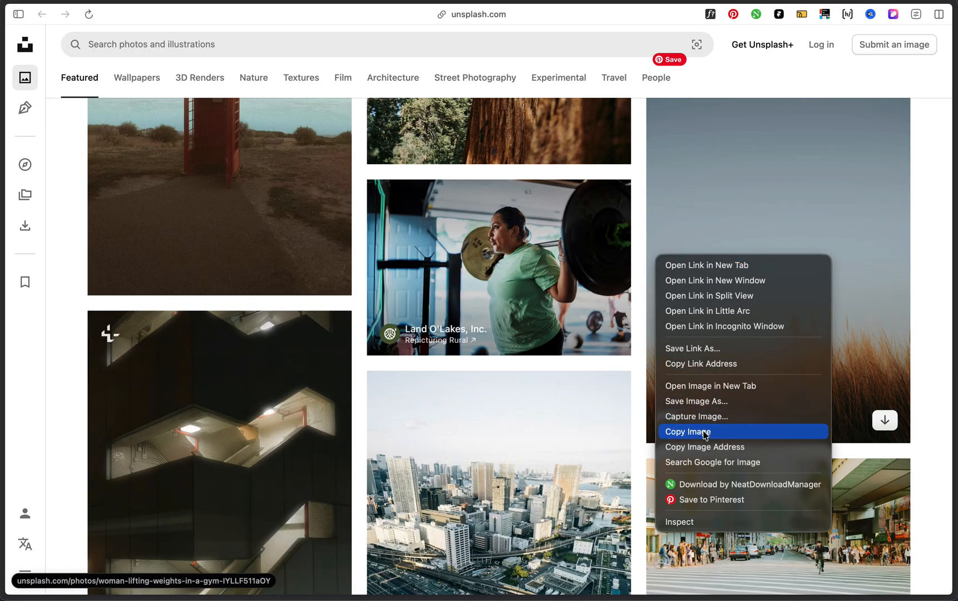
{"action": "left_click", "coordinate": [705, 433]}
Return to Figma, replace the transactions card's curtain background, image 1053, with the copied dry grass photo, and deselect it
{"action": "left_click", "coordinate": [592, 579]}
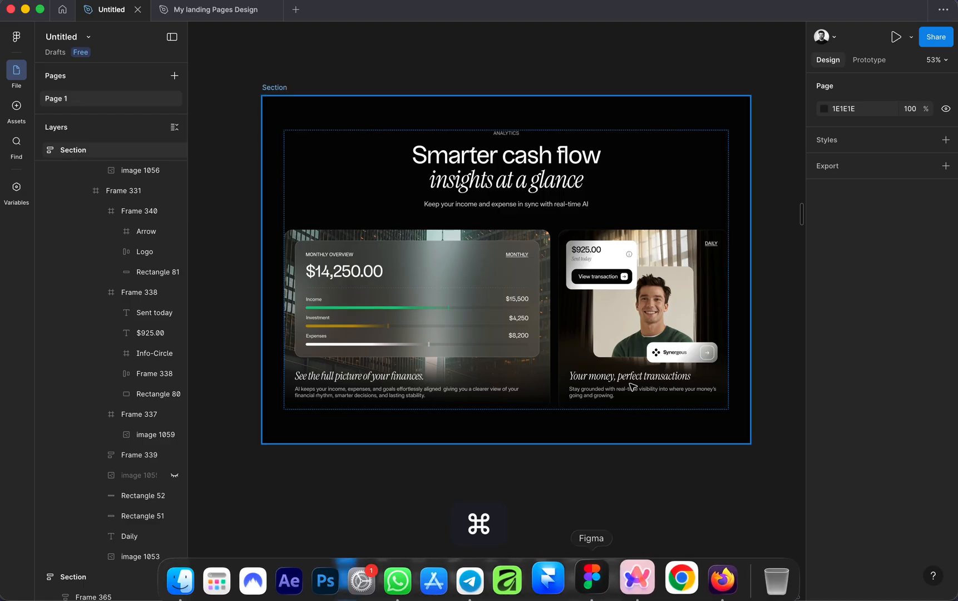
{"action": "left_click", "coordinate": [668, 253], "text": "super"}
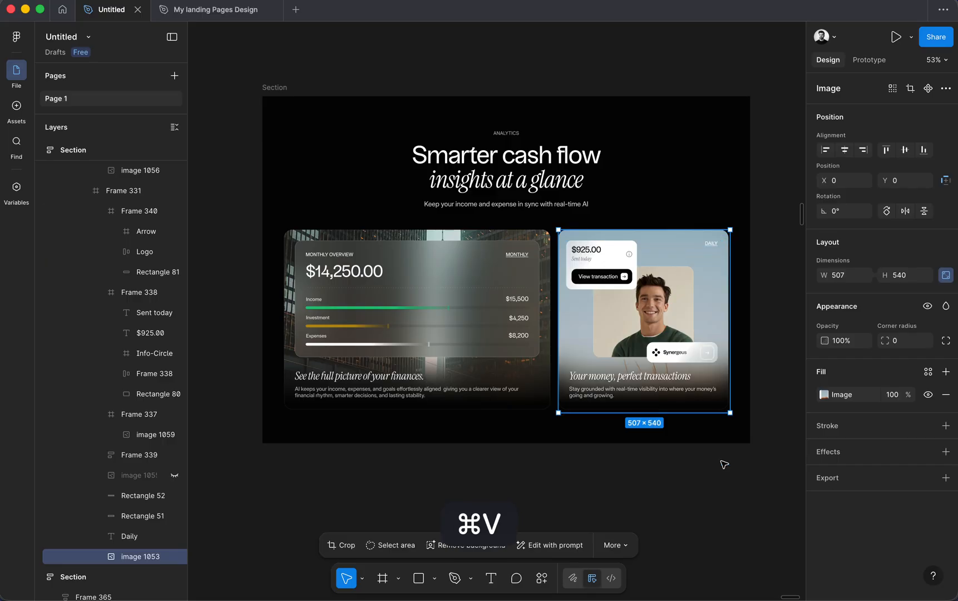
{"action": "left_click", "coordinate": [727, 483]}
Examine how the transactions card's white panel, Synergeus badge and blurred caption area look over the new background
{"action": "scroll", "coordinate": [690, 462], "scroll_direction": "up", "scroll_amount": 3}
{"action": "scroll", "coordinate": [710, 484], "scroll_direction": "up", "scroll_amount": 5}
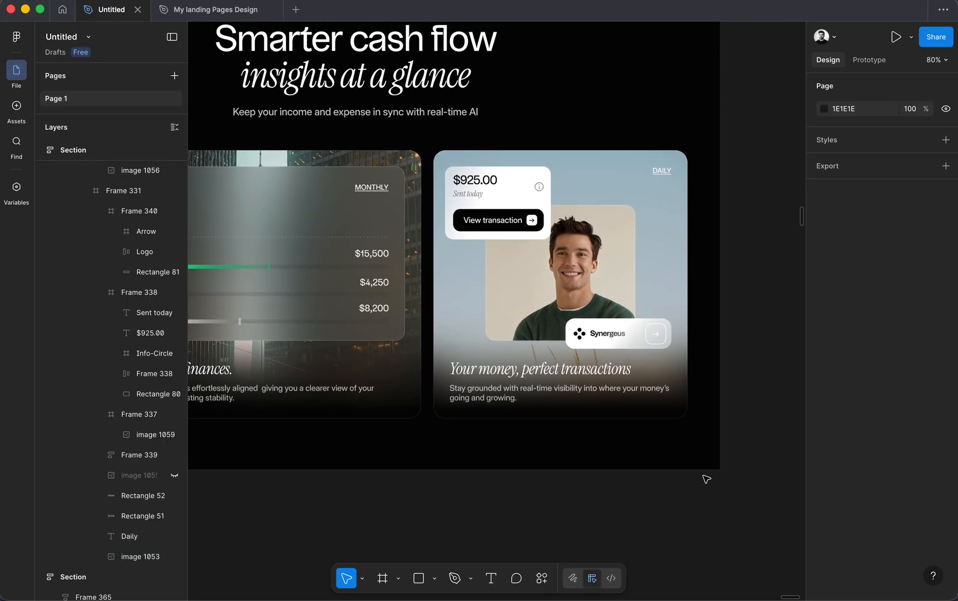
{"action": "scroll", "coordinate": [719, 345], "scroll_direction": "left", "scroll_amount": 3}
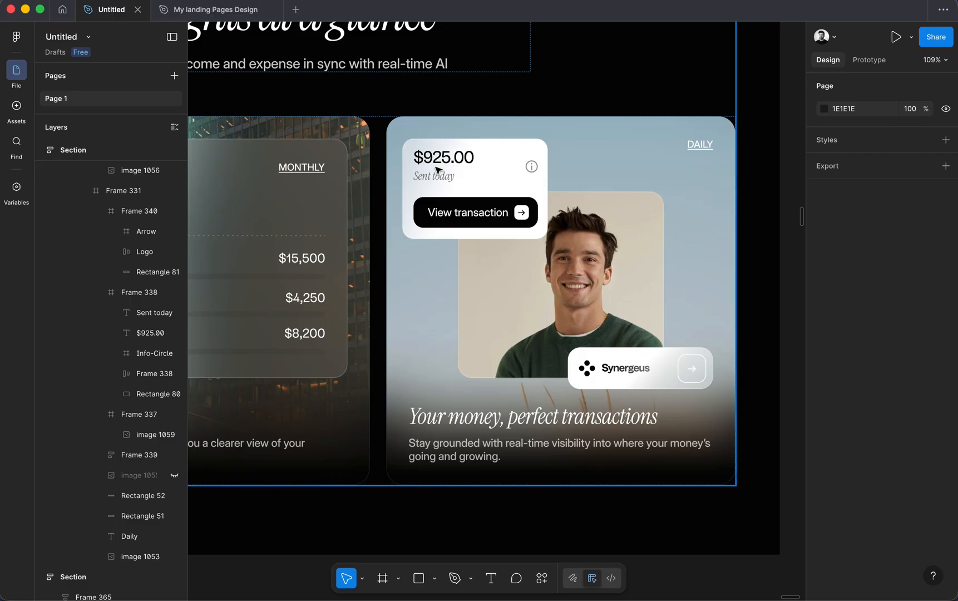
{"action": "scroll", "coordinate": [438, 175], "scroll_direction": "up", "scroll_amount": 2}
{"action": "scroll", "coordinate": [438, 174], "scroll_direction": "left", "scroll_amount": 1}
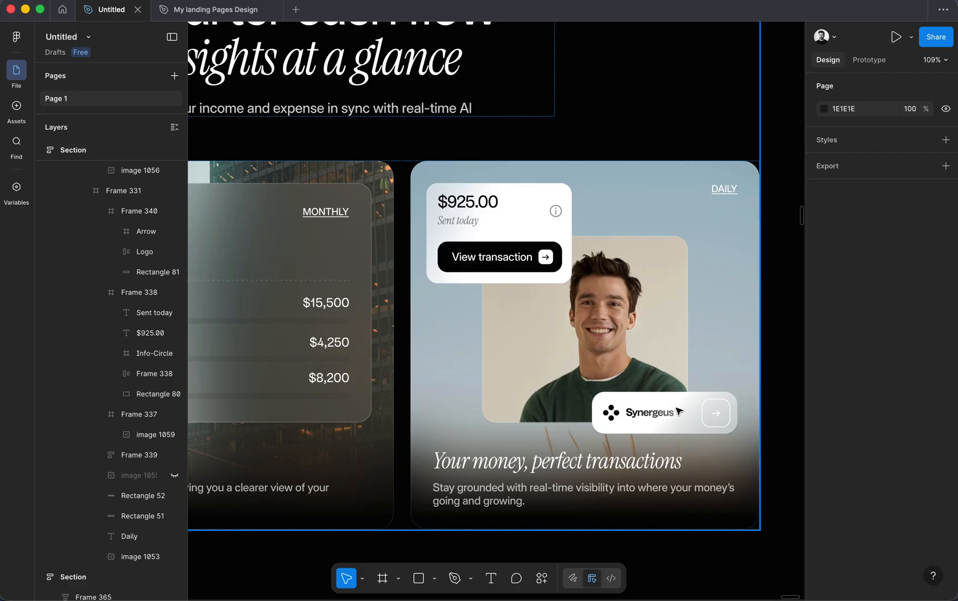
{"action": "scroll", "coordinate": [637, 430], "scroll_direction": "down", "scroll_amount": 3}
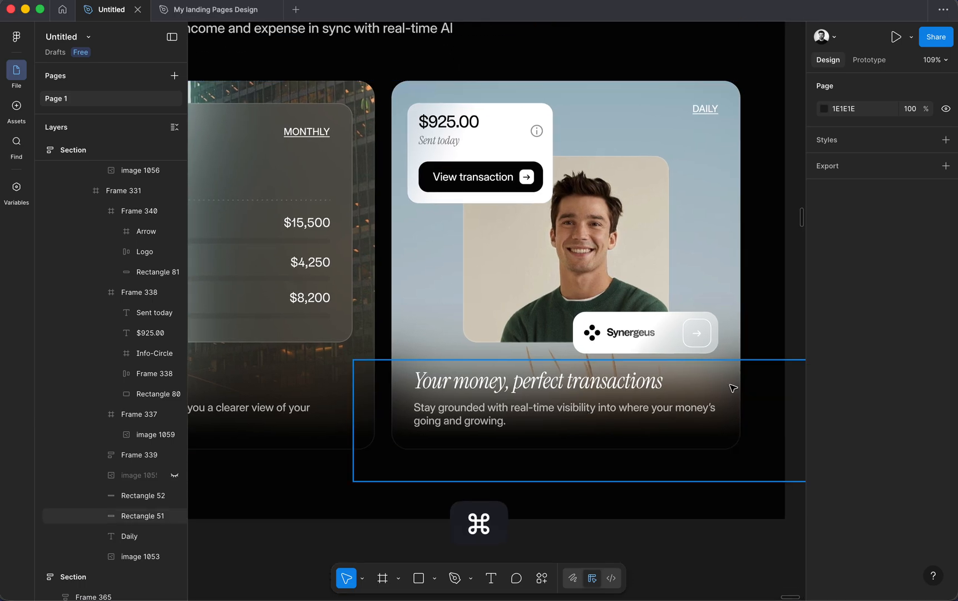
{"action": "left_click", "coordinate": [680, 386], "text": "super"}
{"action": "scroll", "coordinate": [655, 511], "scroll_direction": "down", "scroll_amount": 3}
{"action": "left_click", "coordinate": [655, 510]}
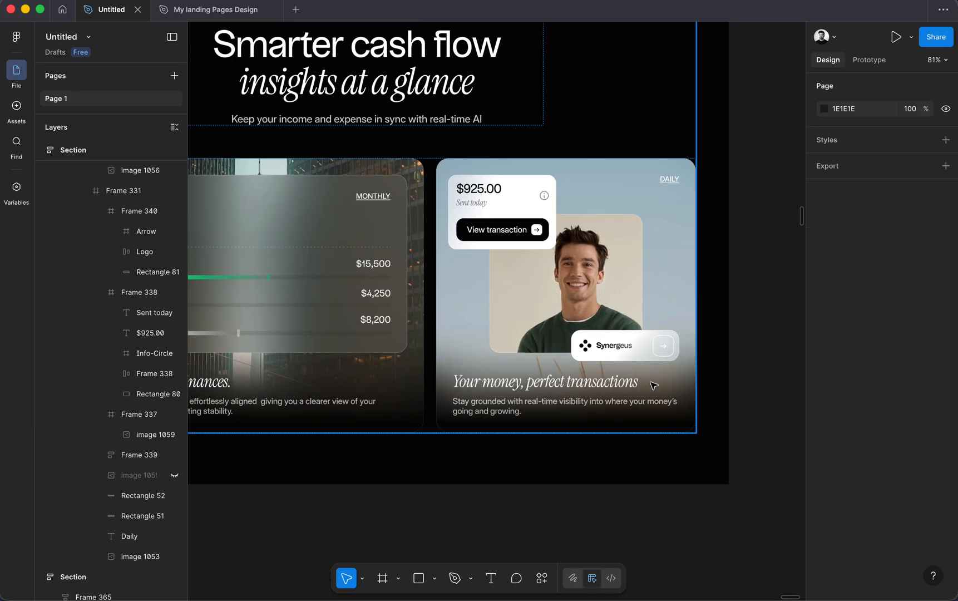
Hide the background blur and layer blur effects on Rectangle 51 and Rectangle 52 behind the transactions card's caption
{"action": "left_click", "coordinate": [672, 389], "text": "super"}
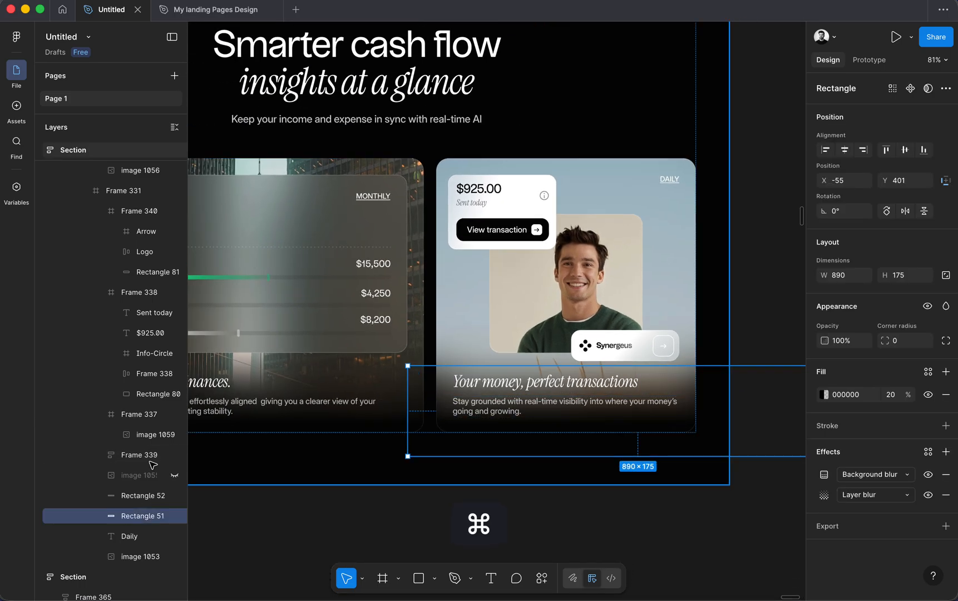
{"action": "left_click", "coordinate": [140, 496], "text": "shift"}
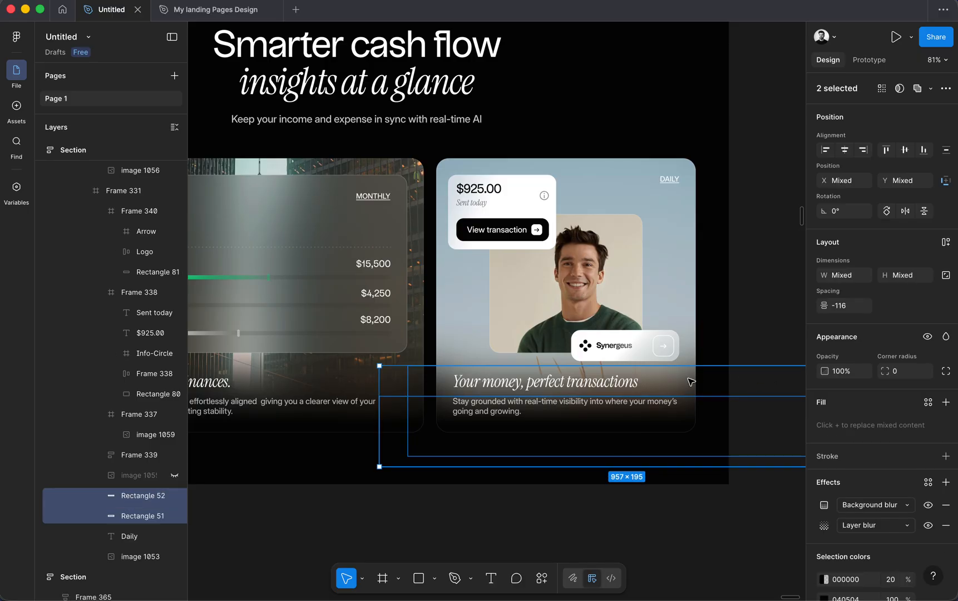
{"action": "left_click", "coordinate": [928, 505]}
{"action": "left_click", "coordinate": [928, 526]}
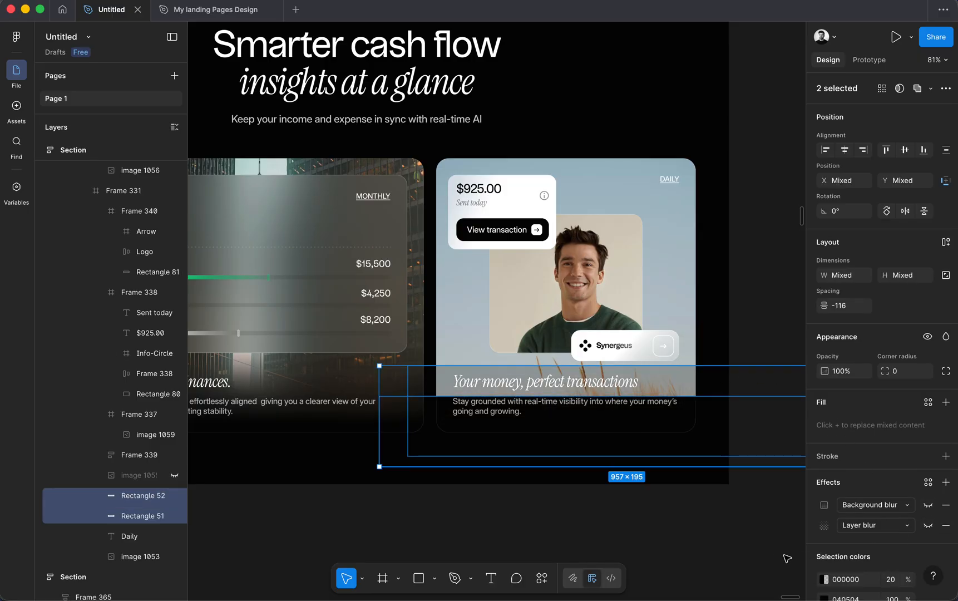
Undo hiding the two blur effects on Rectangle 51 and Rectangle 52, and deselect the overlays
{"action": "left_click", "coordinate": [668, 557]}
{"action": "key", "text": "super+z"}
{"action": "key", "text": "super+z"}
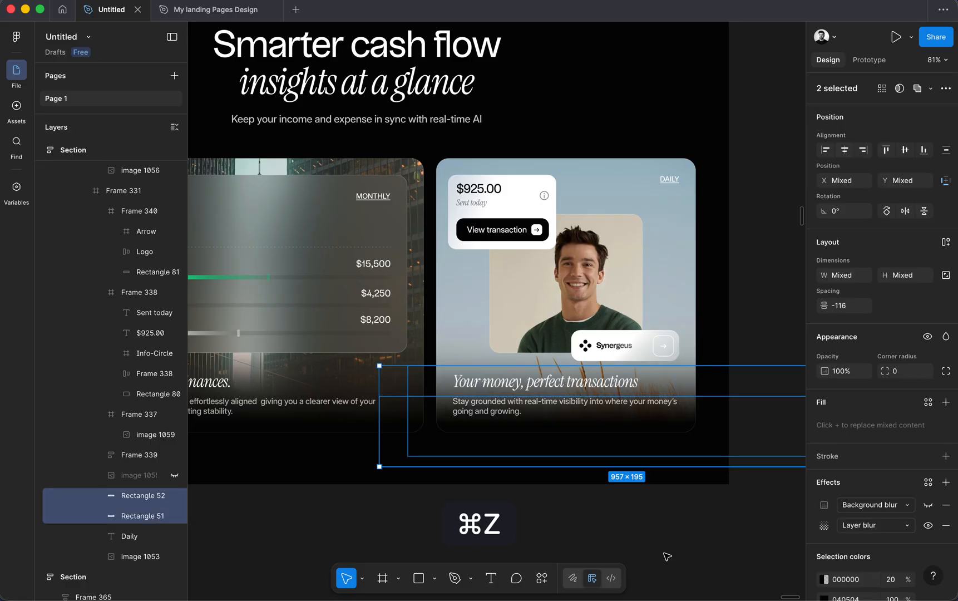
{"action": "left_click", "coordinate": [658, 533]}
{"action": "key", "text": "super+z"}
{"action": "left_click", "coordinate": [662, 530]}
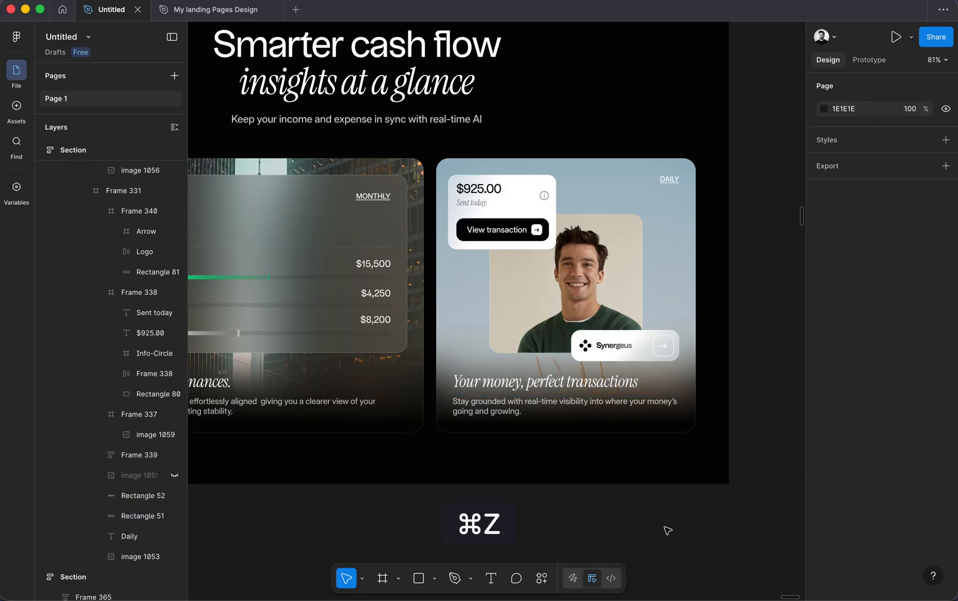
Review the whole analytics section with the new background photos in both cards
{"action": "scroll", "coordinate": [607, 453], "scroll_direction": "down", "scroll_amount": 5}
{"action": "scroll", "coordinate": [627, 447], "scroll_direction": "down", "scroll_amount": 4}
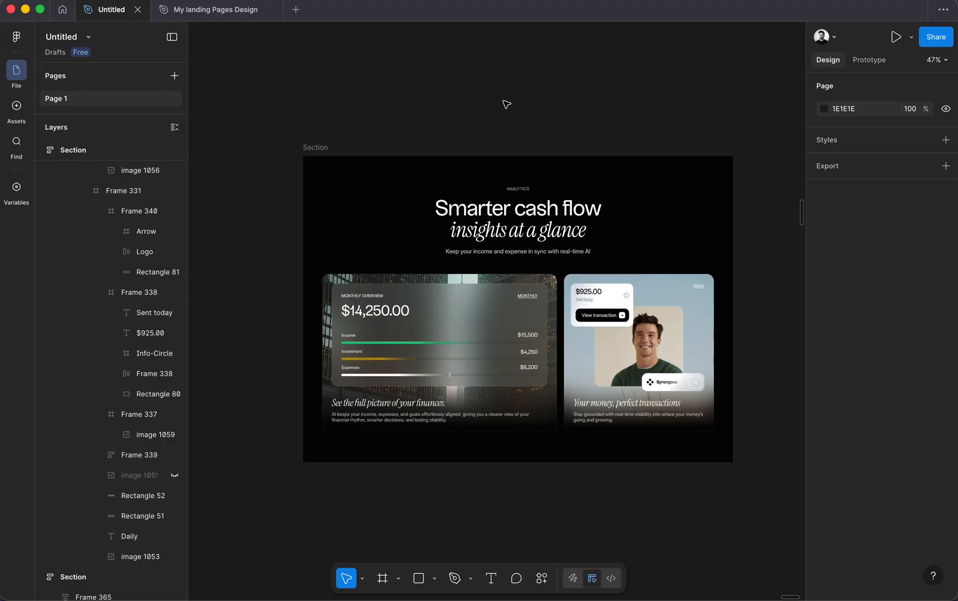
{"action": "scroll", "coordinate": [505, 102], "scroll_direction": "up", "scroll_amount": 2}
{"action": "scroll", "coordinate": [512, 105], "scroll_direction": "down", "scroll_amount": 2}
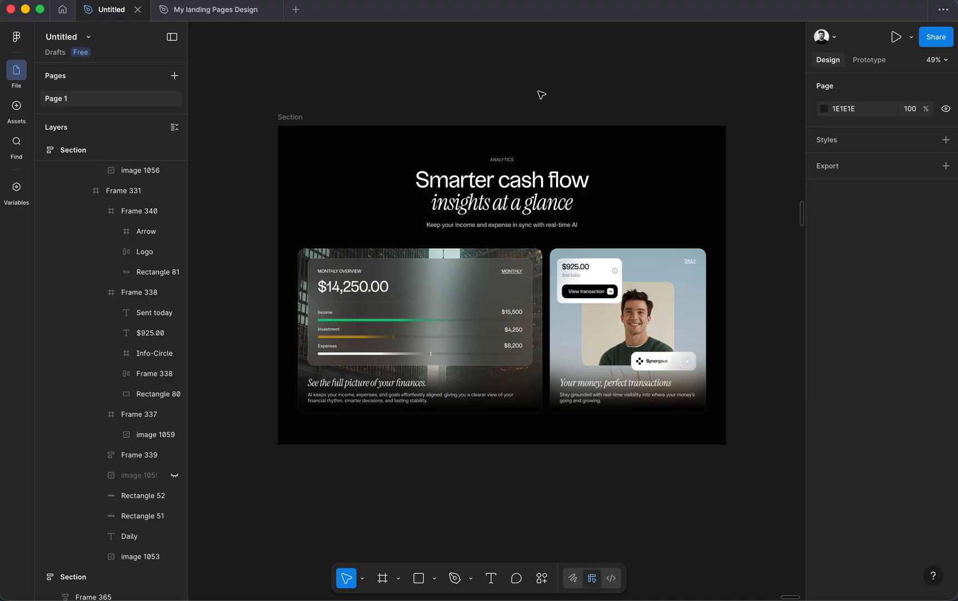
{"action": "scroll", "coordinate": [508, 102], "scroll_direction": "up", "scroll_amount": 2}
{"action": "scroll", "coordinate": [492, 93], "scroll_direction": "up", "scroll_amount": 2}
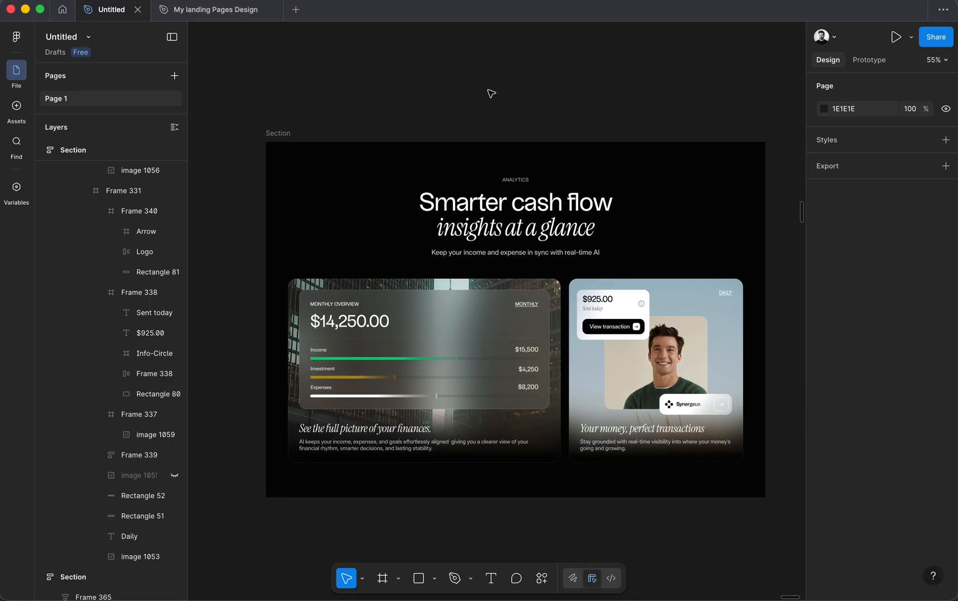
{"action": "scroll", "coordinate": [492, 93], "scroll_direction": "up", "scroll_amount": 2}
{"action": "scroll", "coordinate": [493, 93], "scroll_direction": "down", "scroll_amount": 4}
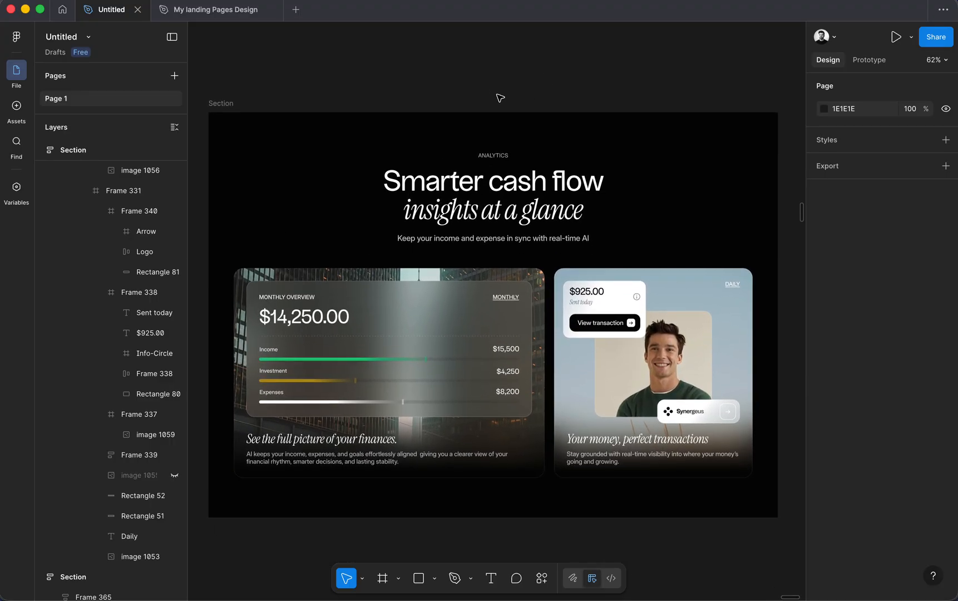